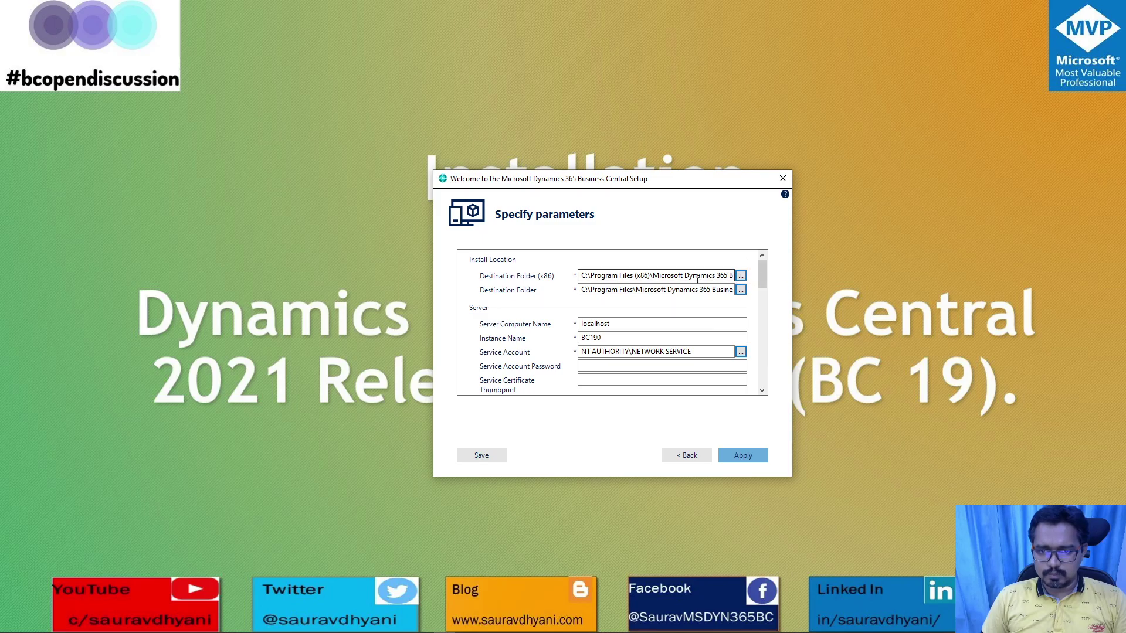
{"action": "left_click_drag", "start_coordinate": [691, 278], "coordinate": [789, 275]}
{"action": "left_click_drag", "start_coordinate": [681, 295], "coordinate": [843, 300]}
{"action": "left_click_drag", "start_coordinate": [613, 324], "coordinate": [589, 324]}
{"action": "double_click", "coordinate": [583, 339]}
{"action": "left_click_drag", "start_coordinate": [700, 352], "coordinate": [562, 356]}
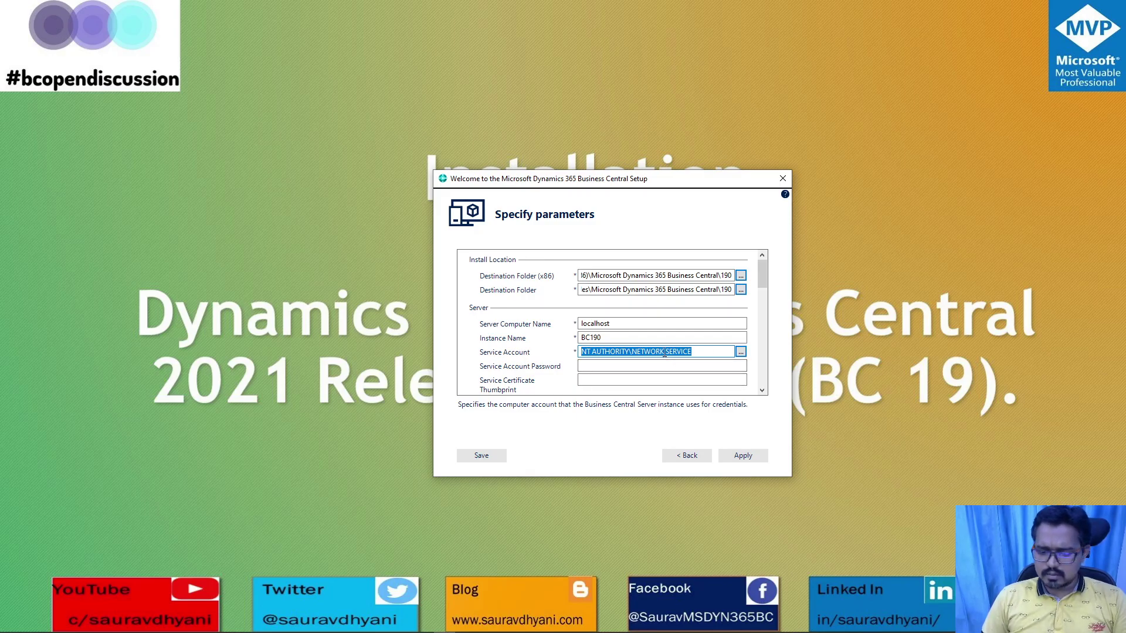
{"action": "left_click", "coordinate": [630, 365]}
{"action": "left_click", "coordinate": [630, 378]}
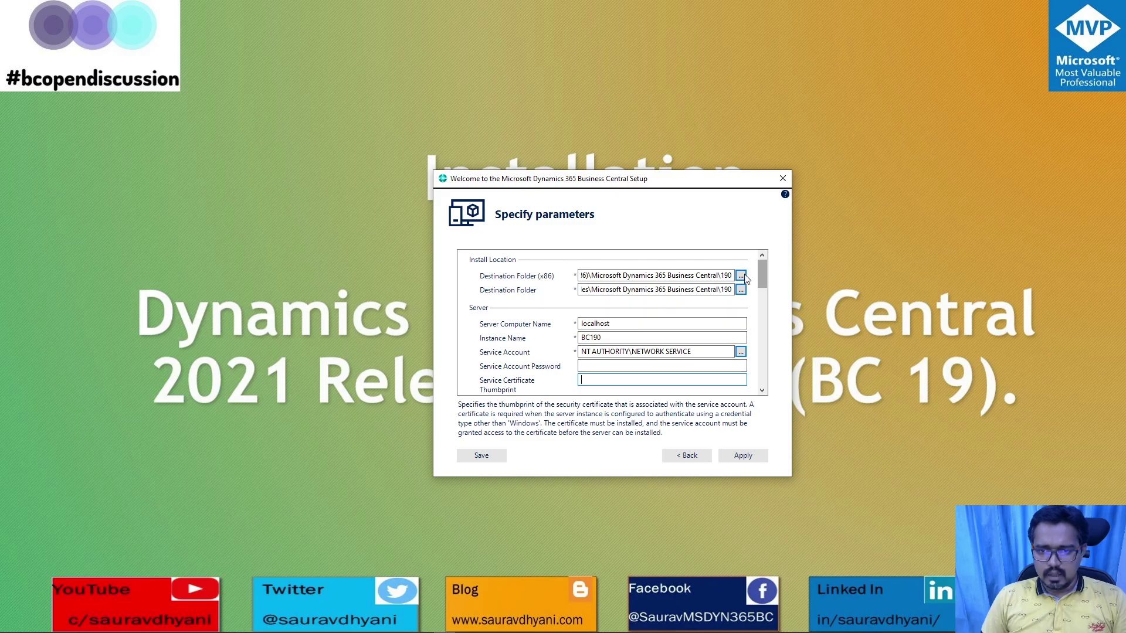
{"action": "scroll", "coordinate": [762, 275], "scroll_direction": "down", "scroll_amount": 5}
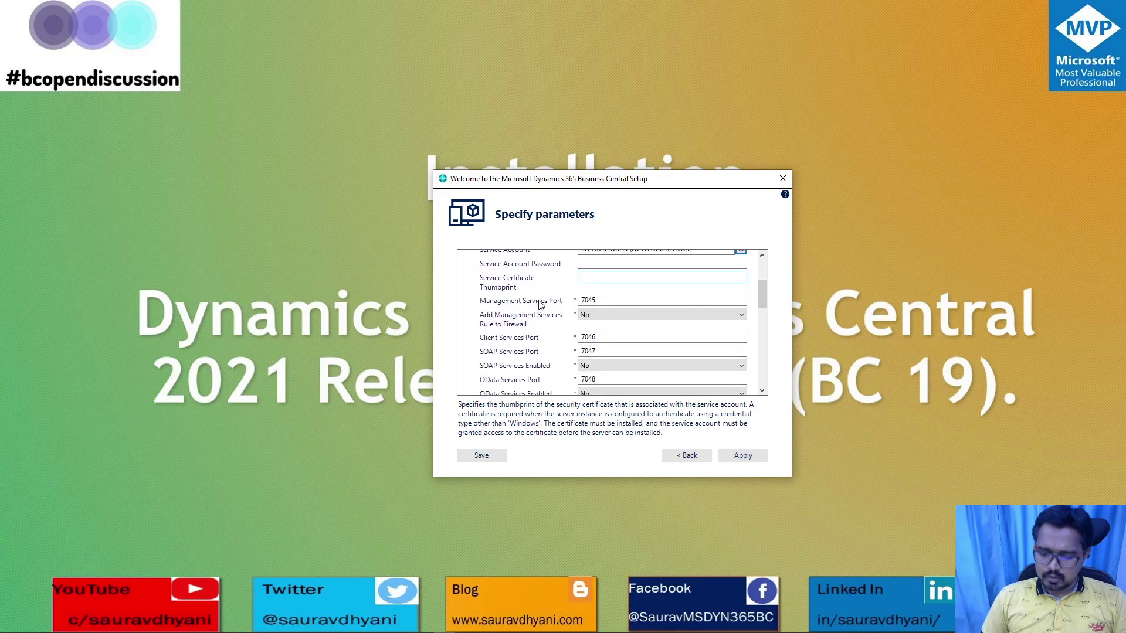
{"action": "left_click_drag", "start_coordinate": [585, 298], "coordinate": [570, 301]}
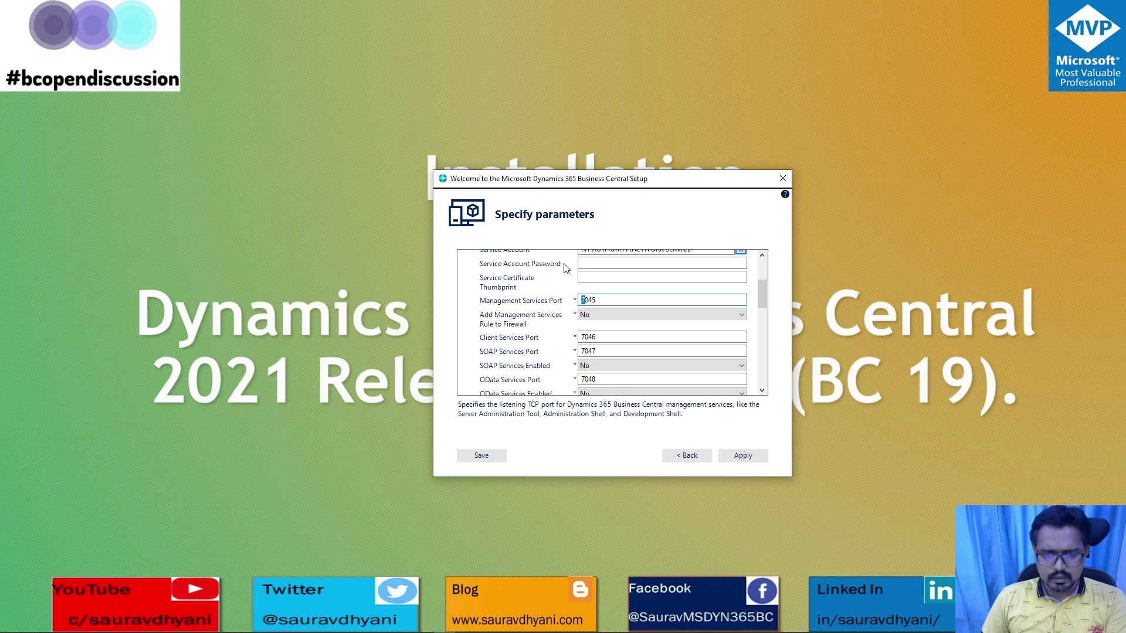
Add the management services firewall rule, change the client services port from 7 to 9, and leave SOAP disabled.
{"action": "left_click", "coordinate": [611, 320]}
{"action": "left_click", "coordinate": [613, 331]}
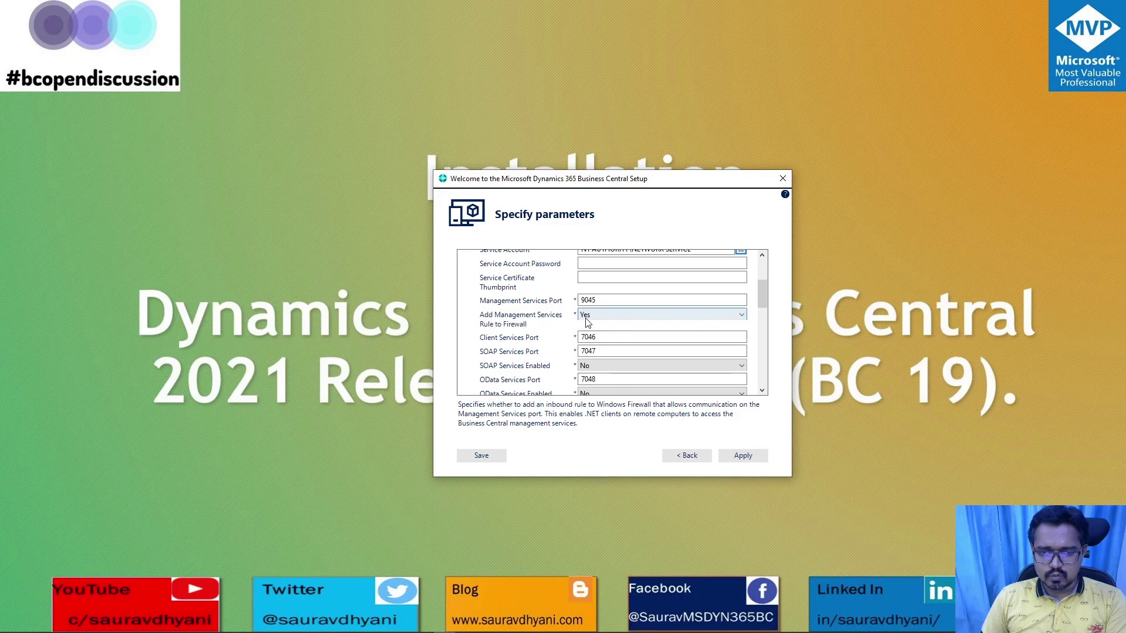
{"action": "left_click_drag", "start_coordinate": [581, 337], "coordinate": [587, 351]}
{"action": "type", "text": "9"}
{"action": "type", "text": "9"}
{"action": "left_click", "coordinate": [586, 367]}
{"action": "left_click", "coordinate": [586, 368]}
Change the leading 7 to 9 in the OData, developer and snapshot debugger port fields.
{"action": "left_click", "coordinate": [630, 381]}
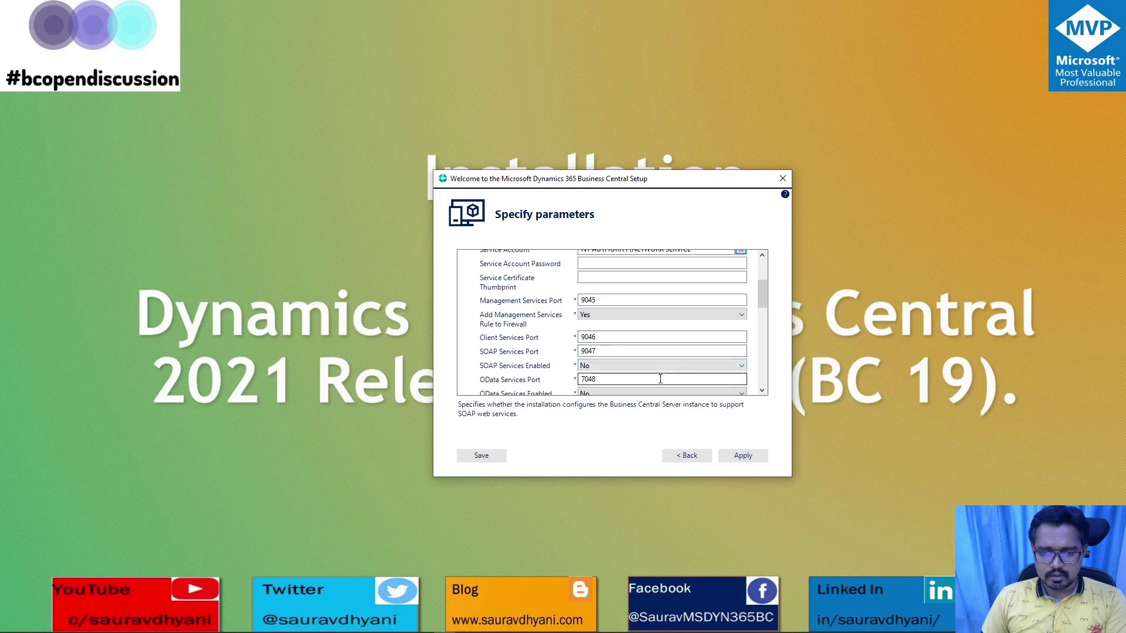
{"action": "left_click_drag", "start_coordinate": [586, 379], "coordinate": [581, 379]}
{"action": "type", "text": "9"}
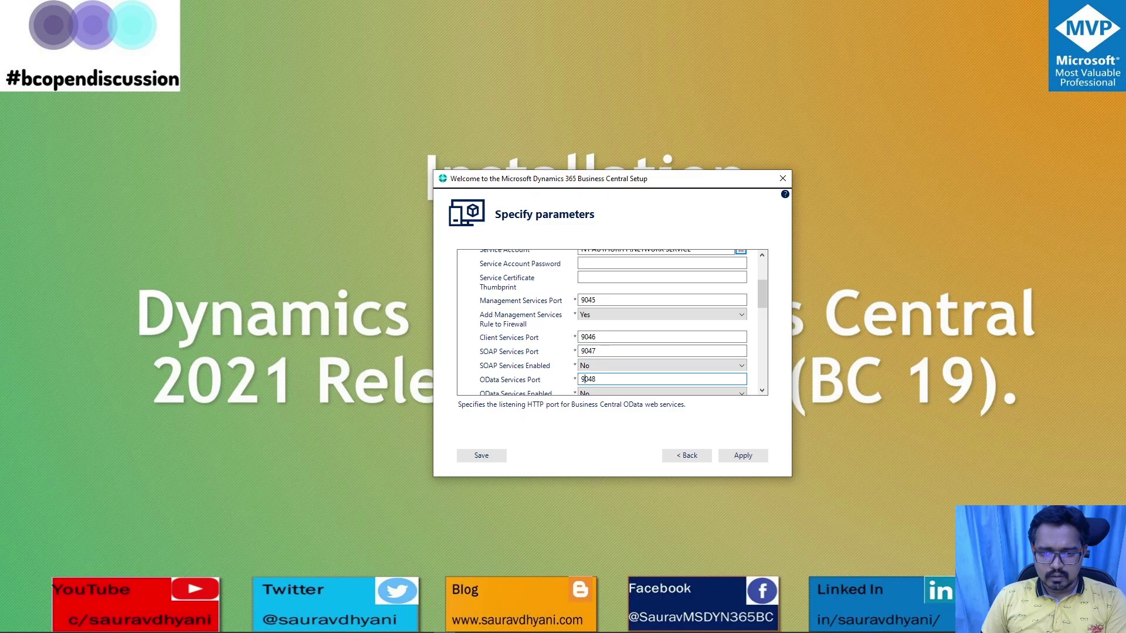
{"action": "left_click_drag", "start_coordinate": [764, 290], "coordinate": [764, 306]}
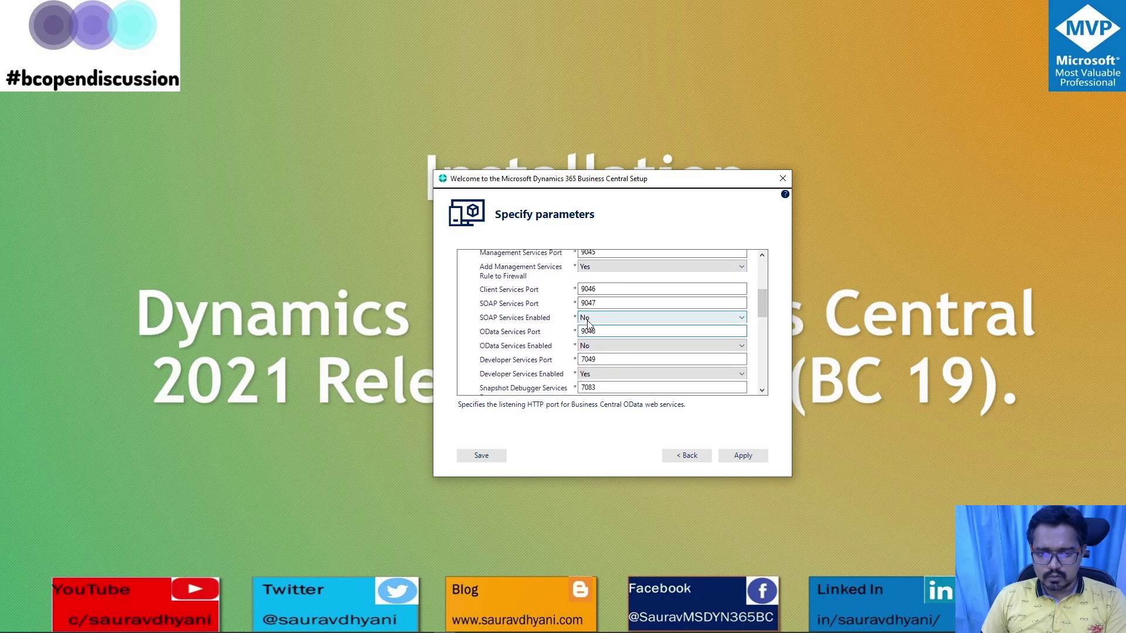
{"action": "left_click_drag", "start_coordinate": [585, 360], "coordinate": [574, 359]}
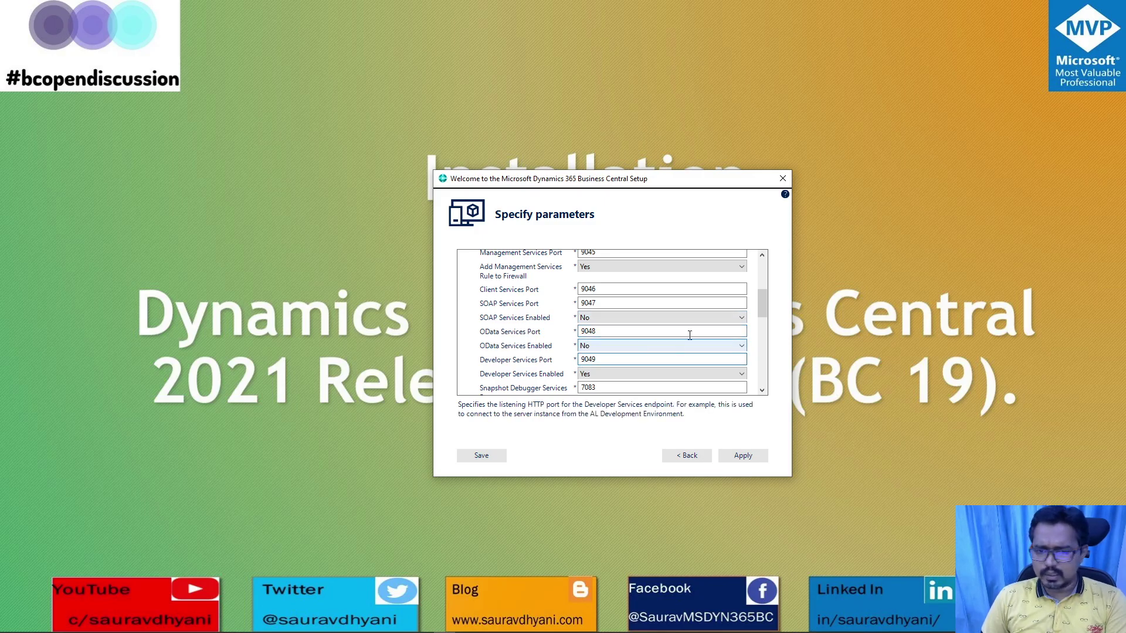
{"action": "left_click_drag", "start_coordinate": [763, 296], "coordinate": [762, 304]}
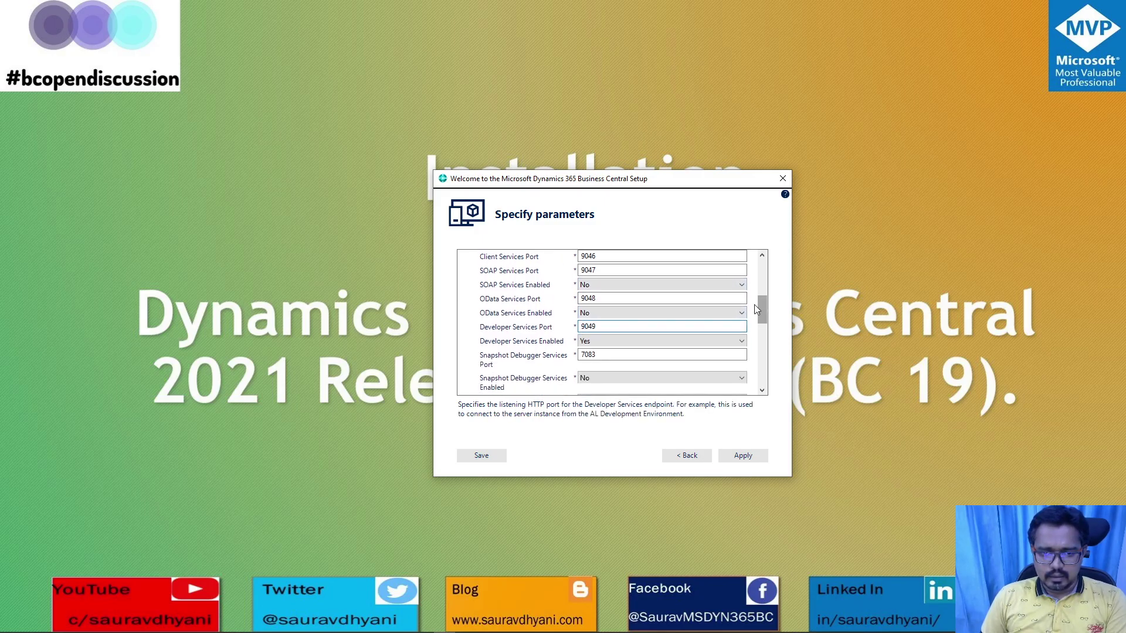
{"action": "left_click_drag", "start_coordinate": [585, 355], "coordinate": [579, 355]}
{"action": "type", "text": "9"}
Set Snapshot Debugger Services Enabled to Yes and add the client services firewall rule.
{"action": "left_click", "coordinate": [592, 378]}
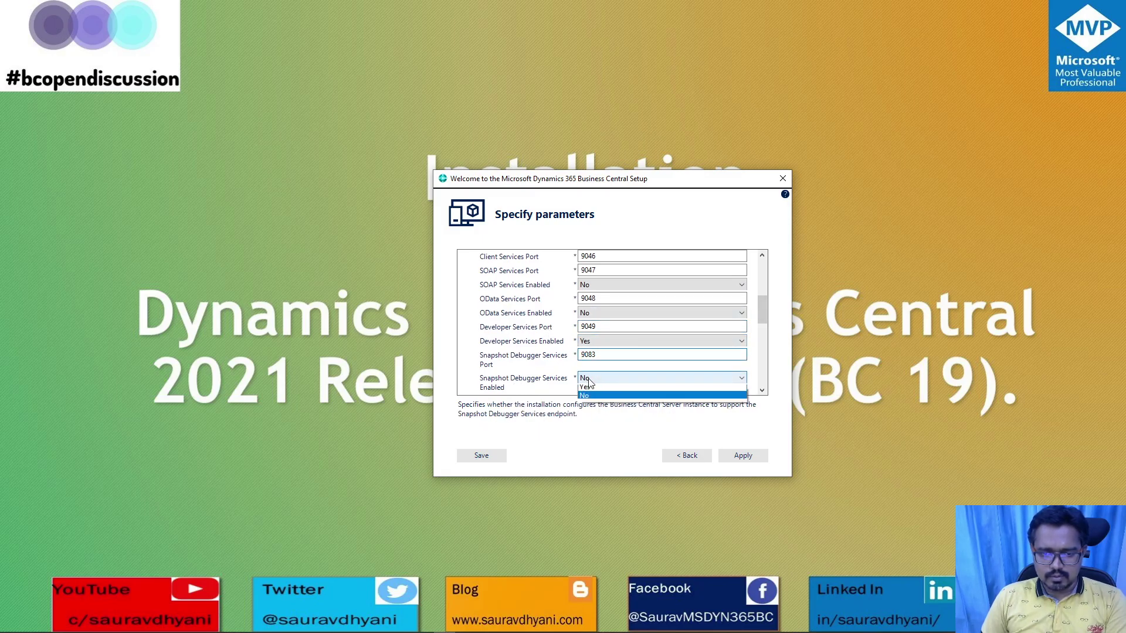
{"action": "left_click", "coordinate": [593, 397]}
{"action": "left_click", "coordinate": [623, 355]}
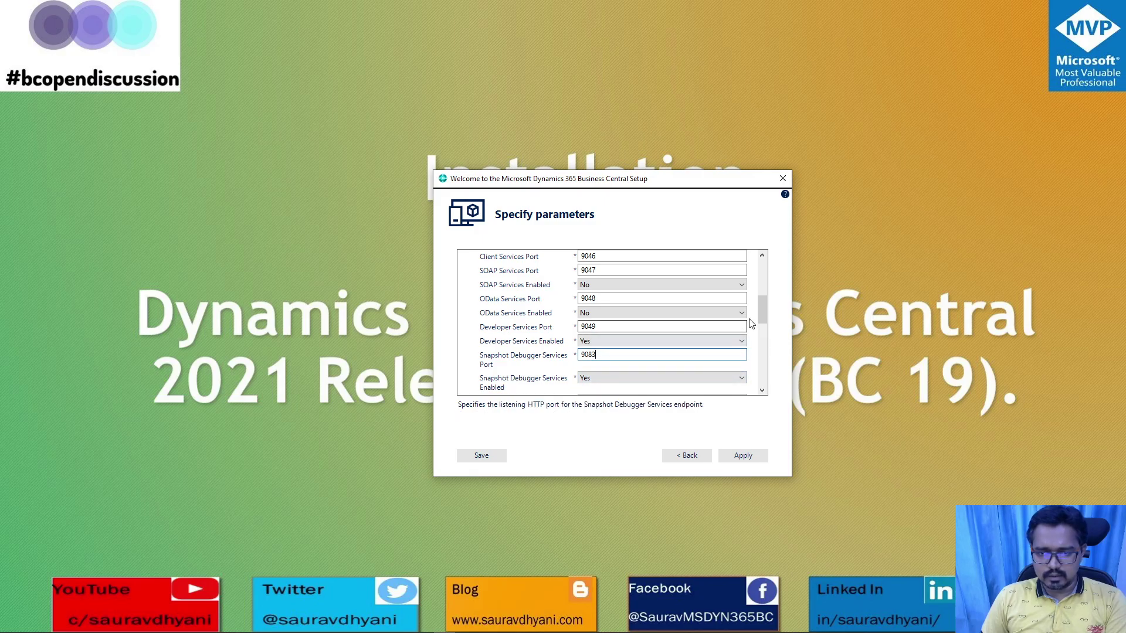
{"action": "left_click_drag", "start_coordinate": [762, 308], "coordinate": [764, 326]}
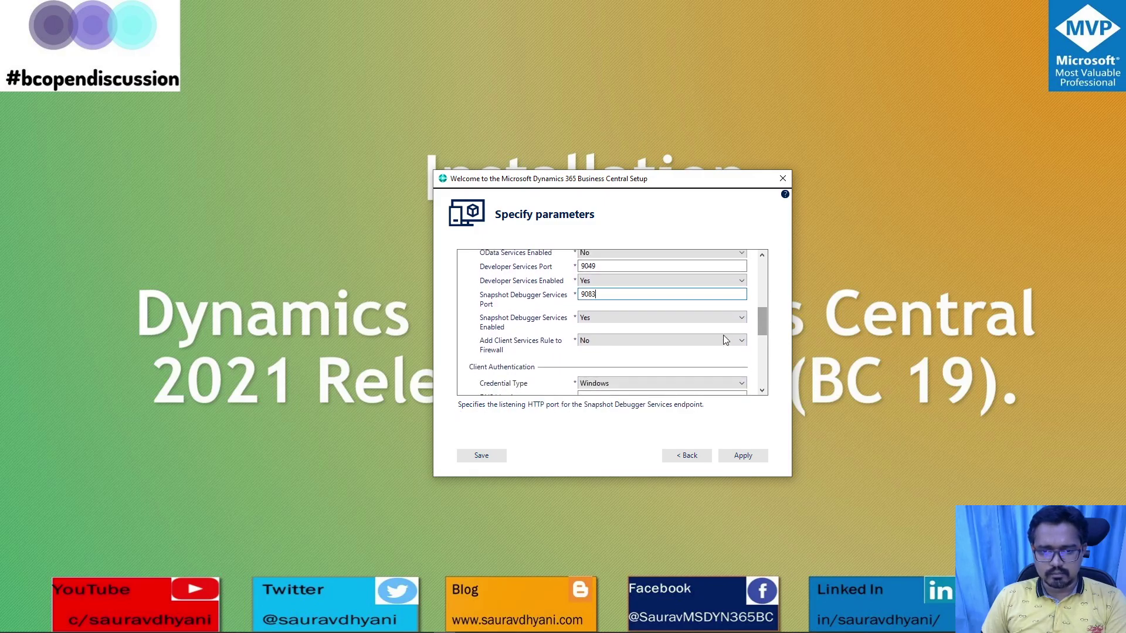
{"action": "left_click", "coordinate": [594, 341]}
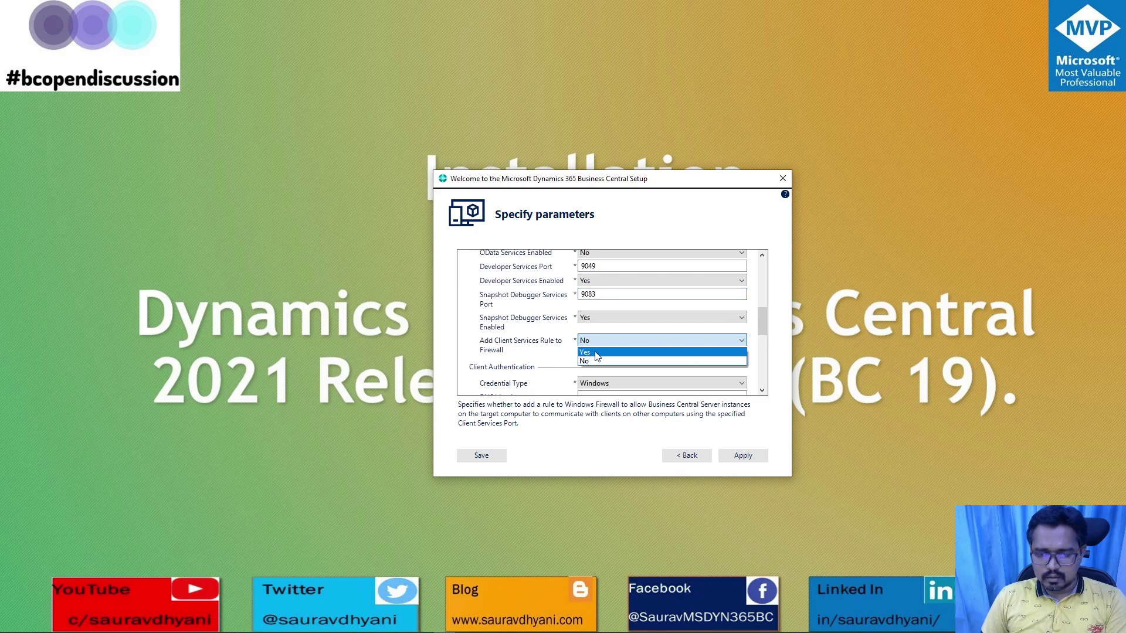
{"action": "left_click", "coordinate": [597, 353]}
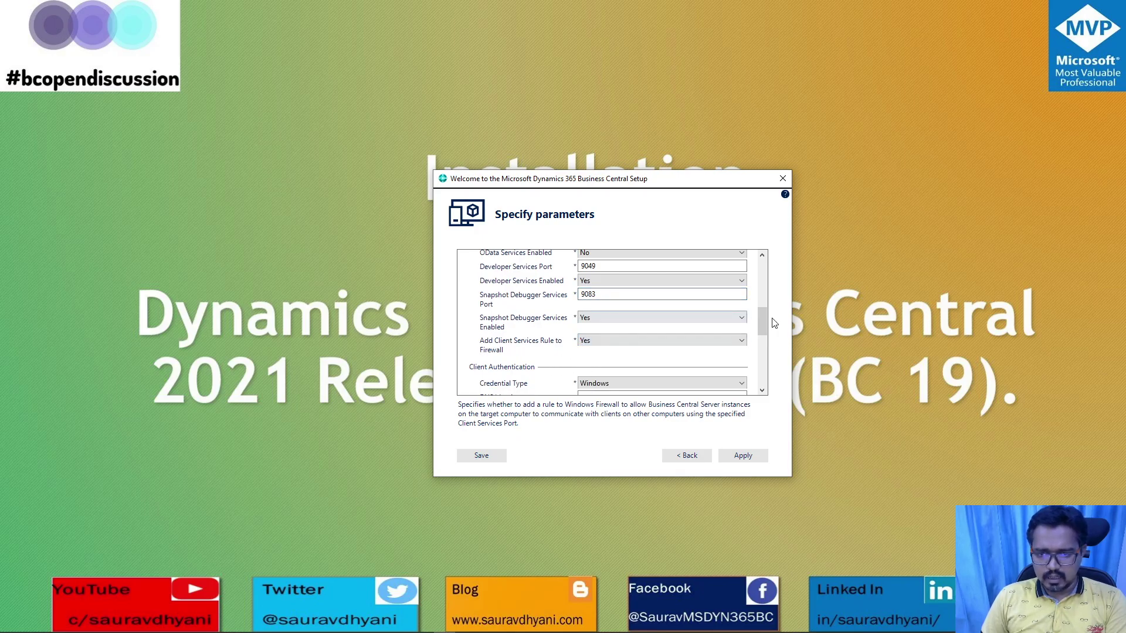
{"action": "scroll", "coordinate": [761, 314], "scroll_direction": "up", "scroll_amount": 2}
Review the BC190 instance name and keep Windows as the credential type.
{"action": "left_click_drag", "start_coordinate": [765, 315], "coordinate": [772, 282]}
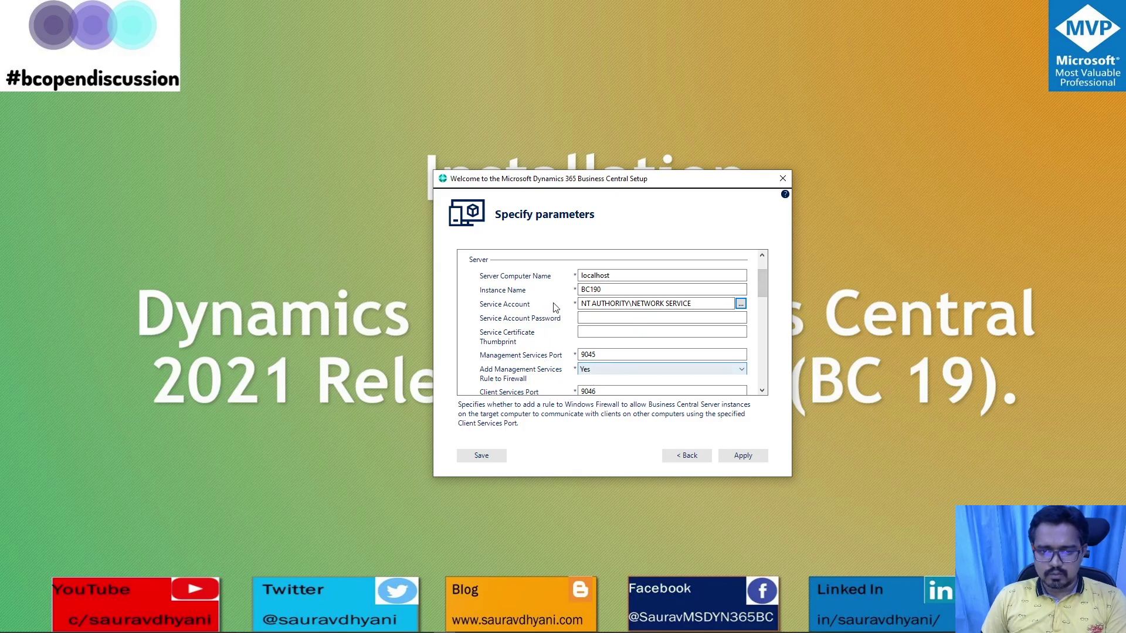
{"action": "left_click", "coordinate": [616, 289]}
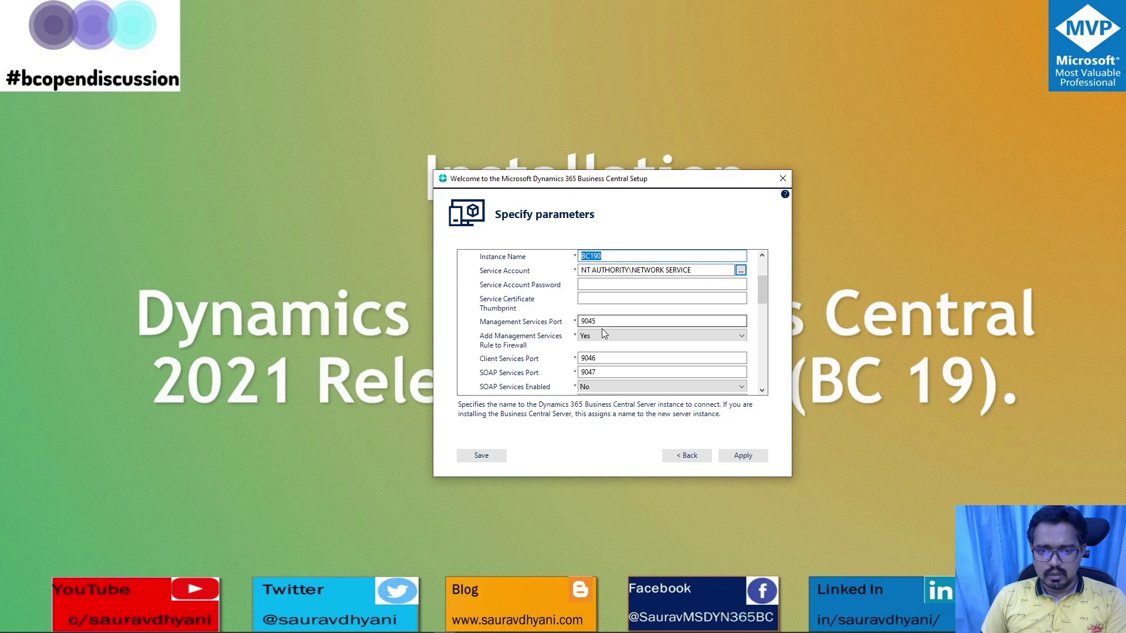
{"action": "left_click_drag", "start_coordinate": [761, 288], "coordinate": [762, 332]}
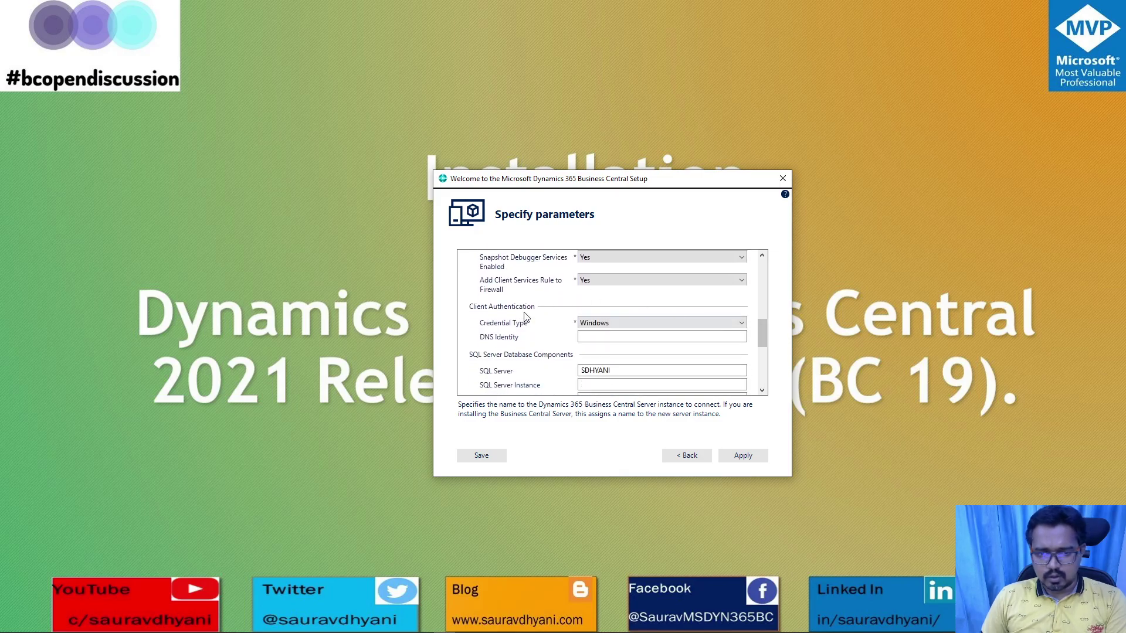
{"action": "left_click", "coordinate": [617, 322]}
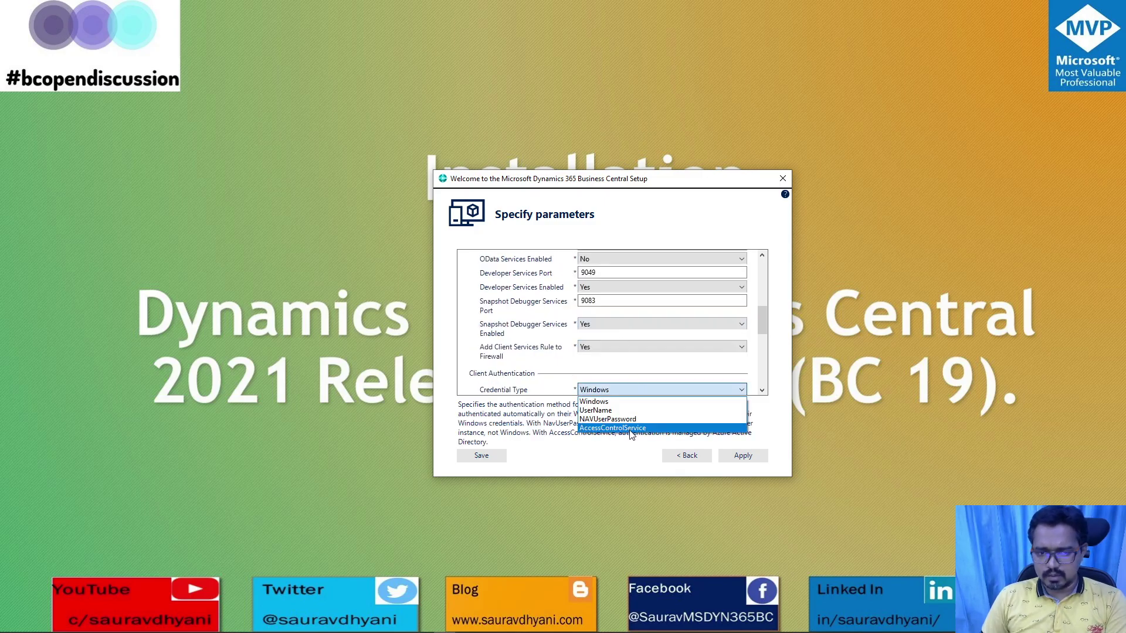
{"action": "left_click", "coordinate": [640, 390]}
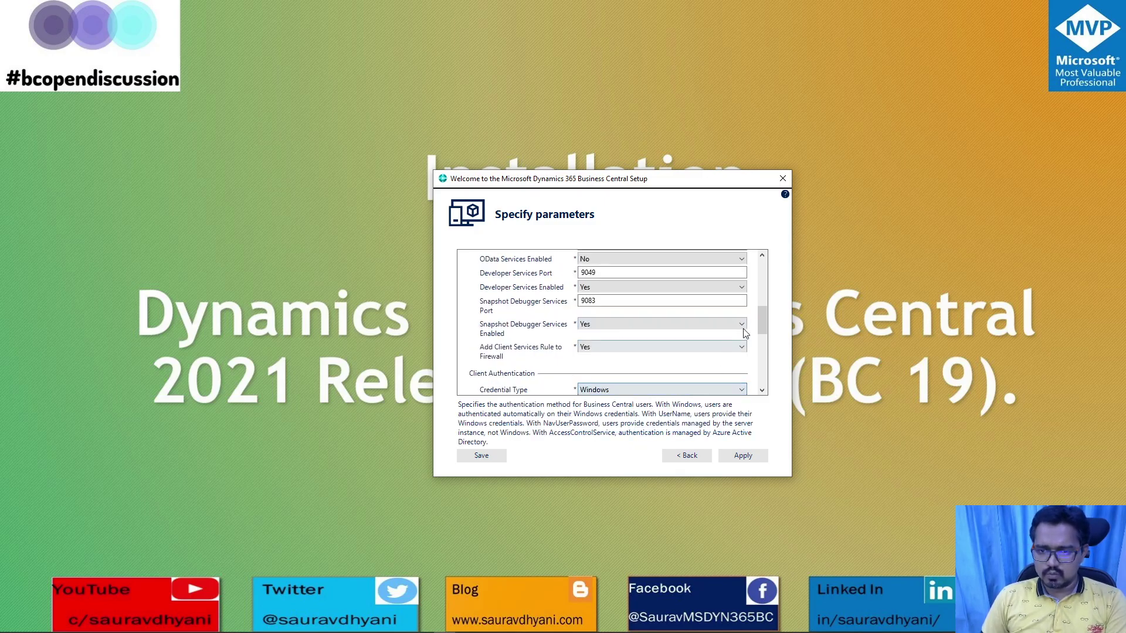
{"action": "left_click_drag", "start_coordinate": [765, 314], "coordinate": [765, 335]}
{"action": "scroll", "coordinate": [646, 323], "scroll_direction": "down", "scroll_amount": 5}
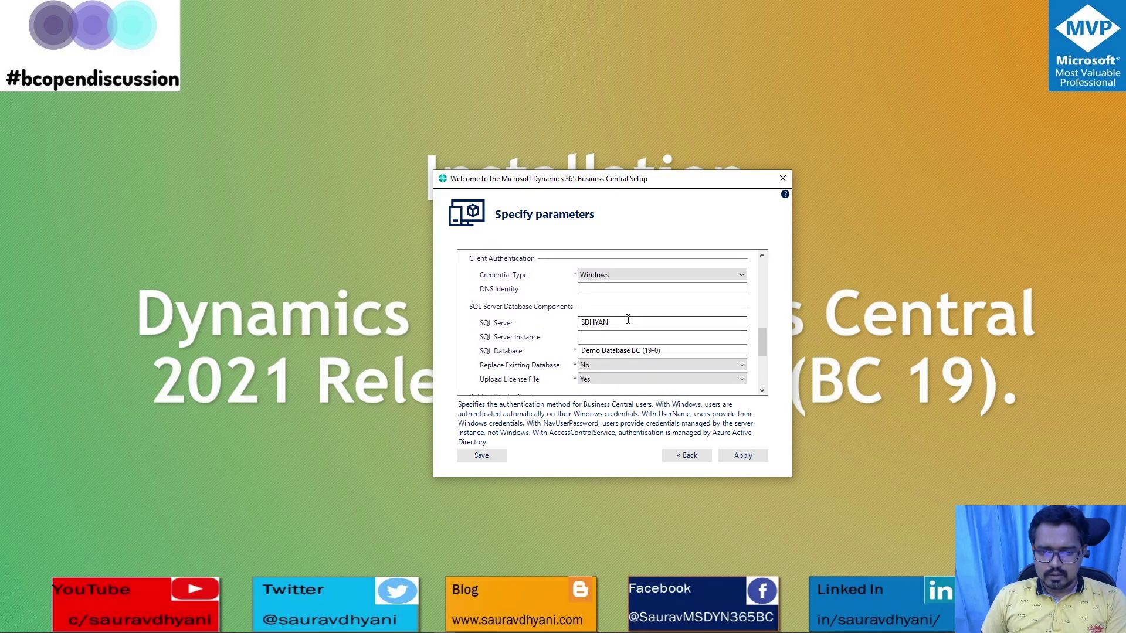
Check the SQL Server settings and web server port 8080, then apply to begin installation.
{"action": "left_click_drag", "start_coordinate": [647, 323], "coordinate": [539, 324]}
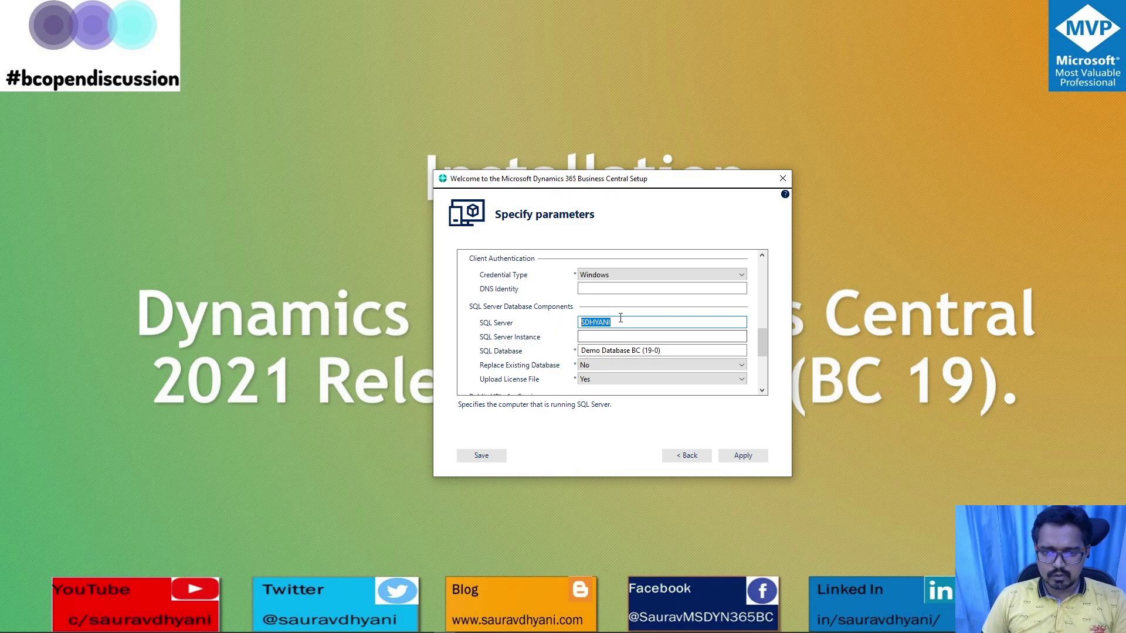
{"action": "left_click", "coordinate": [596, 336]}
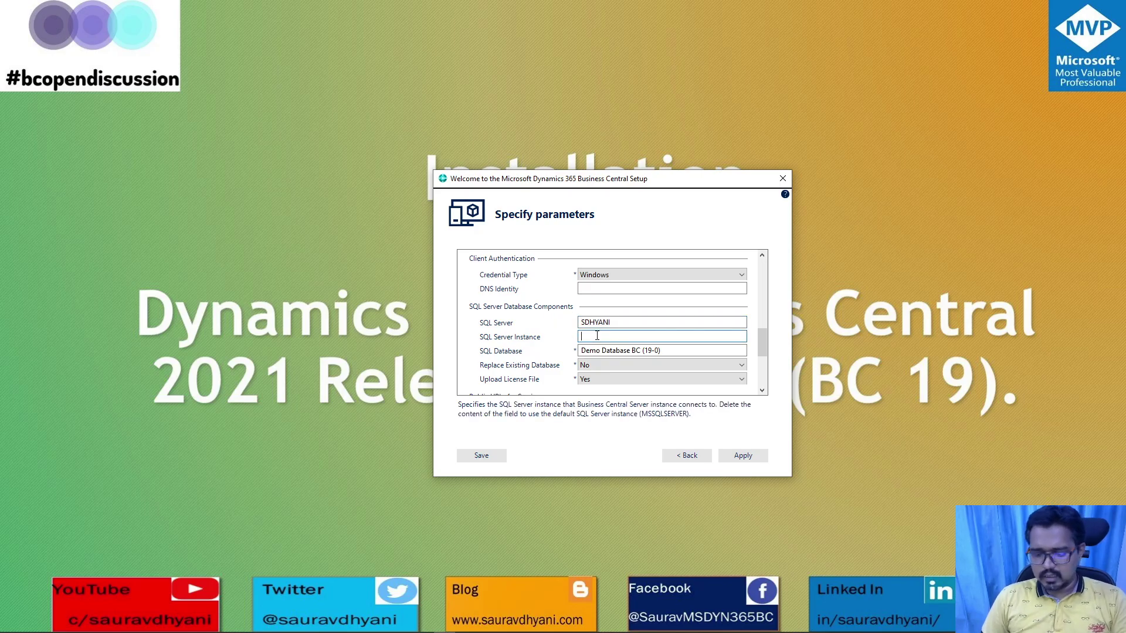
{"action": "key", "text": "Tab"}
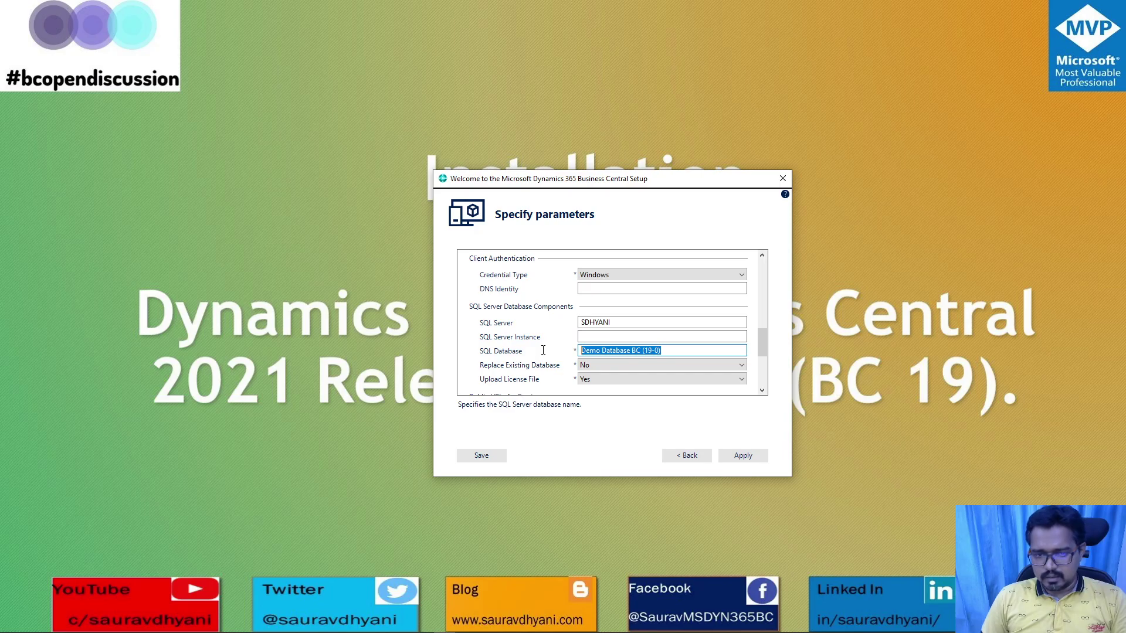
{"action": "left_click_drag", "start_coordinate": [761, 336], "coordinate": [763, 371]}
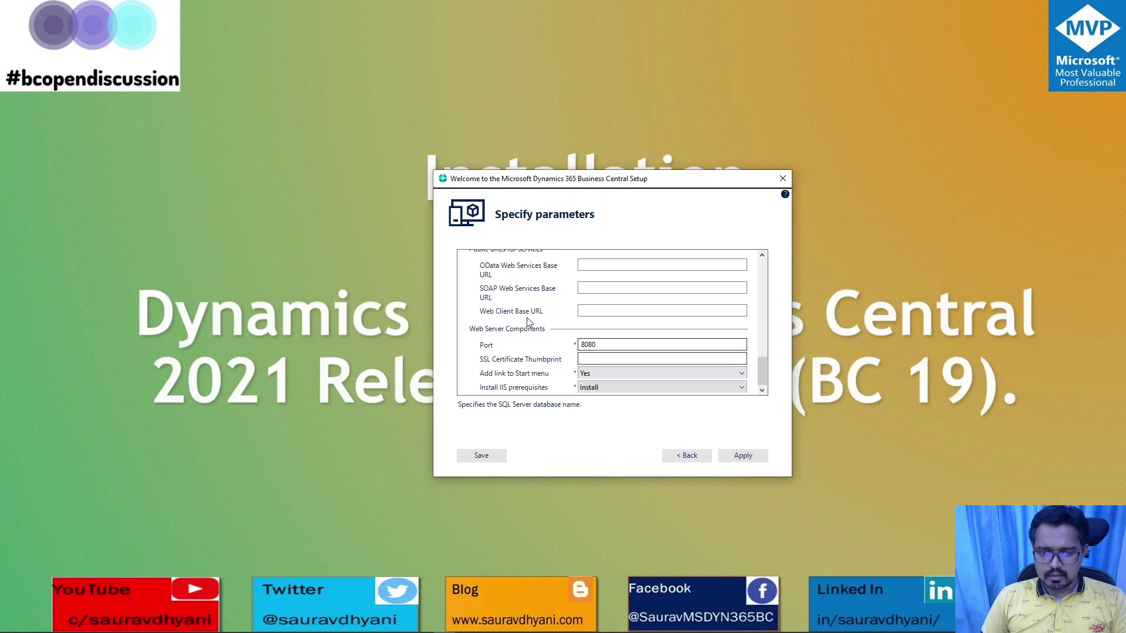
{"action": "left_click", "coordinate": [602, 342]}
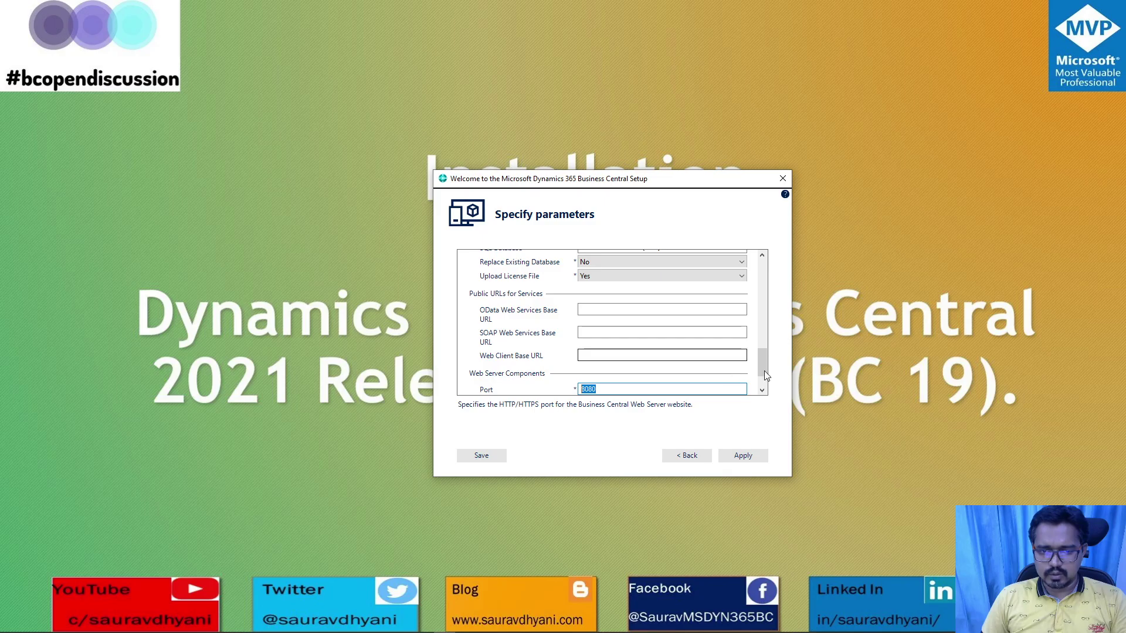
{"action": "left_click_drag", "start_coordinate": [762, 350], "coordinate": [762, 366]}
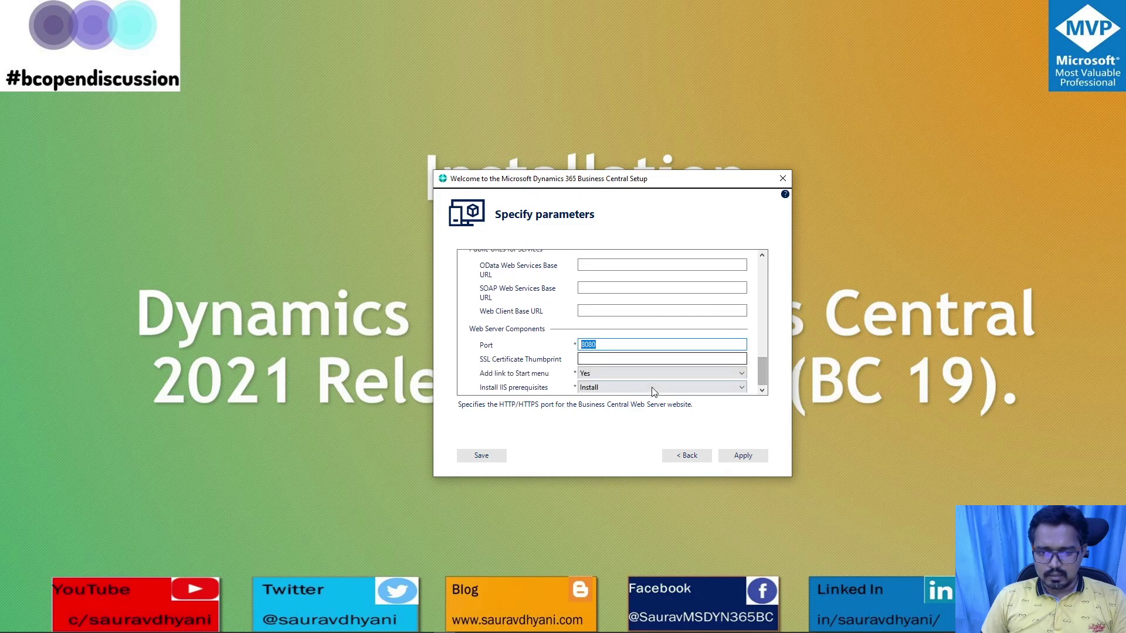
{"action": "left_click", "coordinate": [739, 455]}
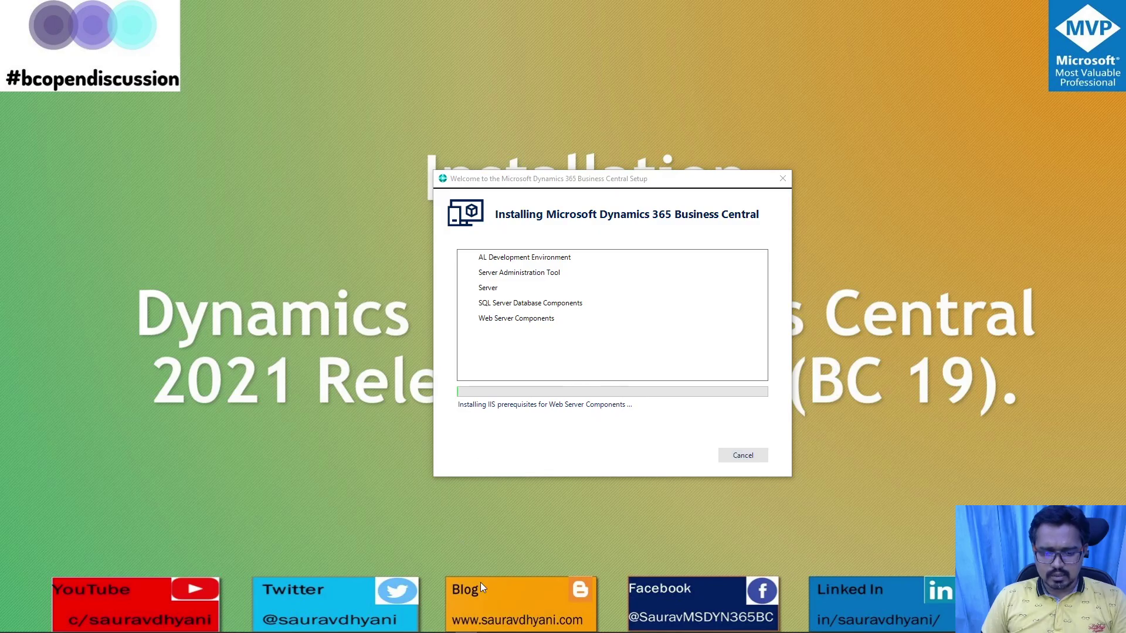
Move the prerequisite installer console aside during installation, then place IIS Manager beside the setup.
{"action": "left_click_drag", "start_coordinate": [610, 494], "coordinate": [671, 169]}
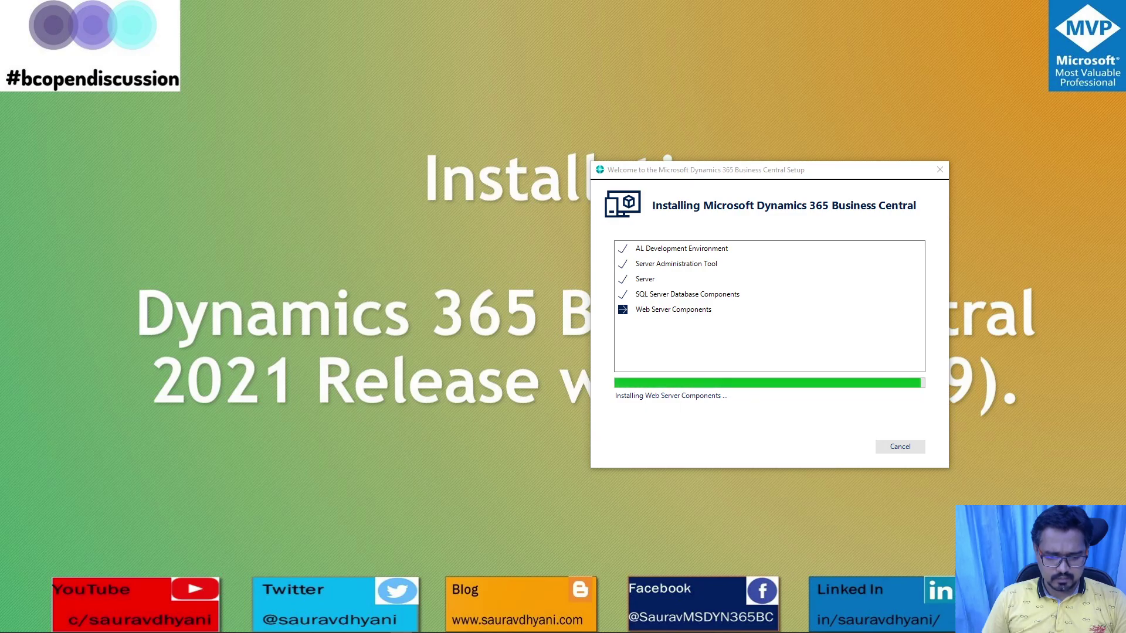
{"action": "key", "text": "alt+Tab"}
{"action": "left_click_drag", "start_coordinate": [251, 128], "coordinate": [274, 130]}
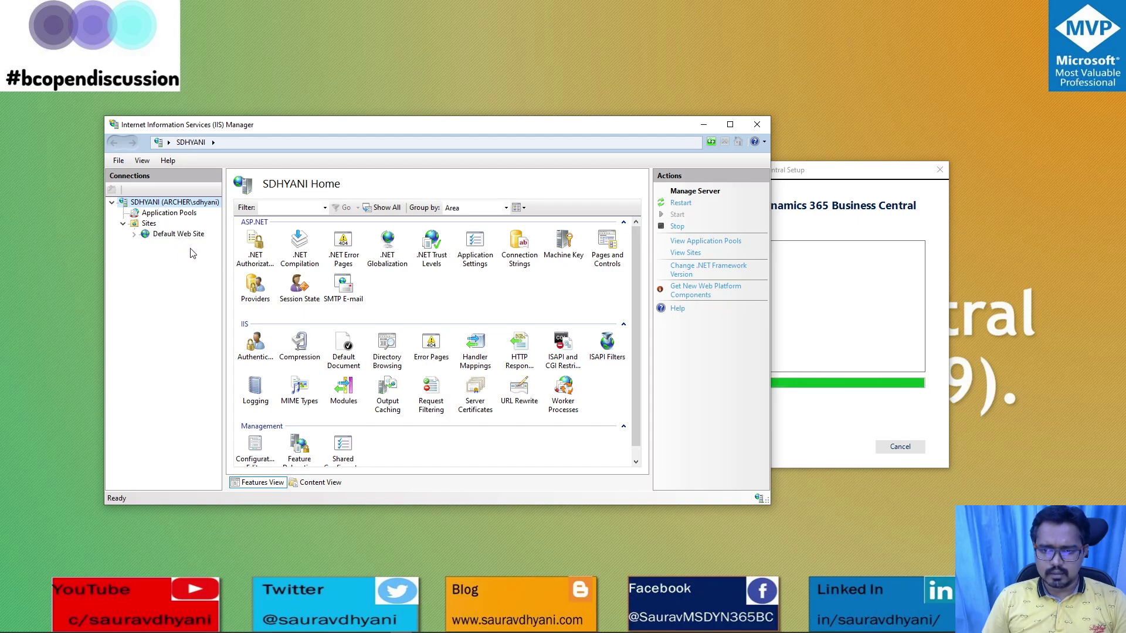
Expand Sites to the Business Central Web Client's BC190 application and bring up its context menu.
{"action": "left_click", "coordinate": [857, 249]}
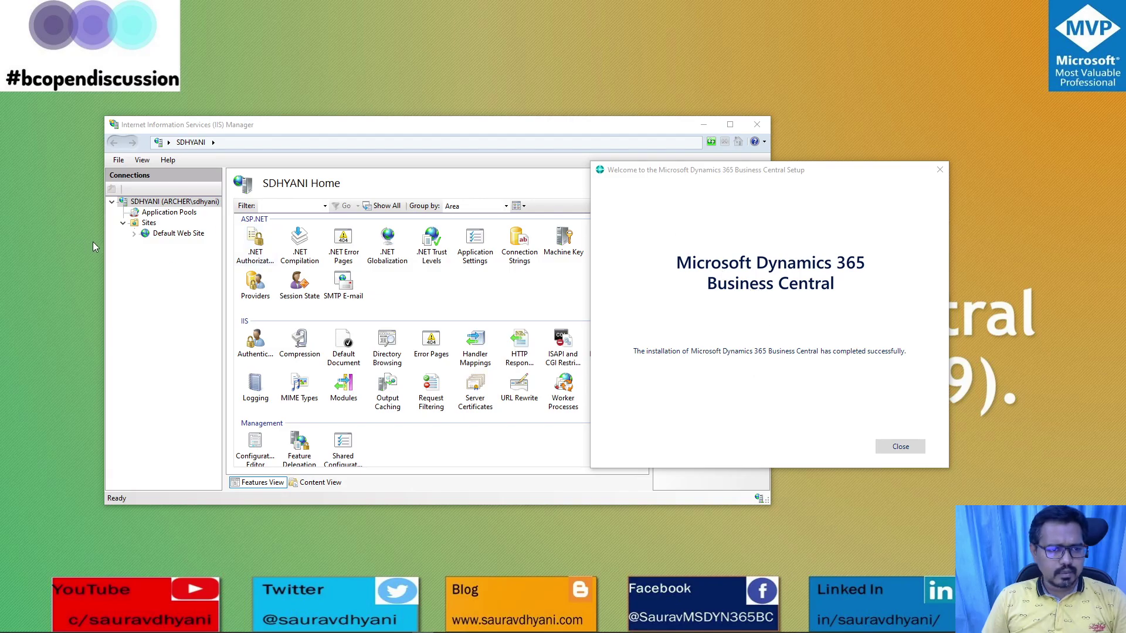
{"action": "left_click", "coordinate": [148, 225]}
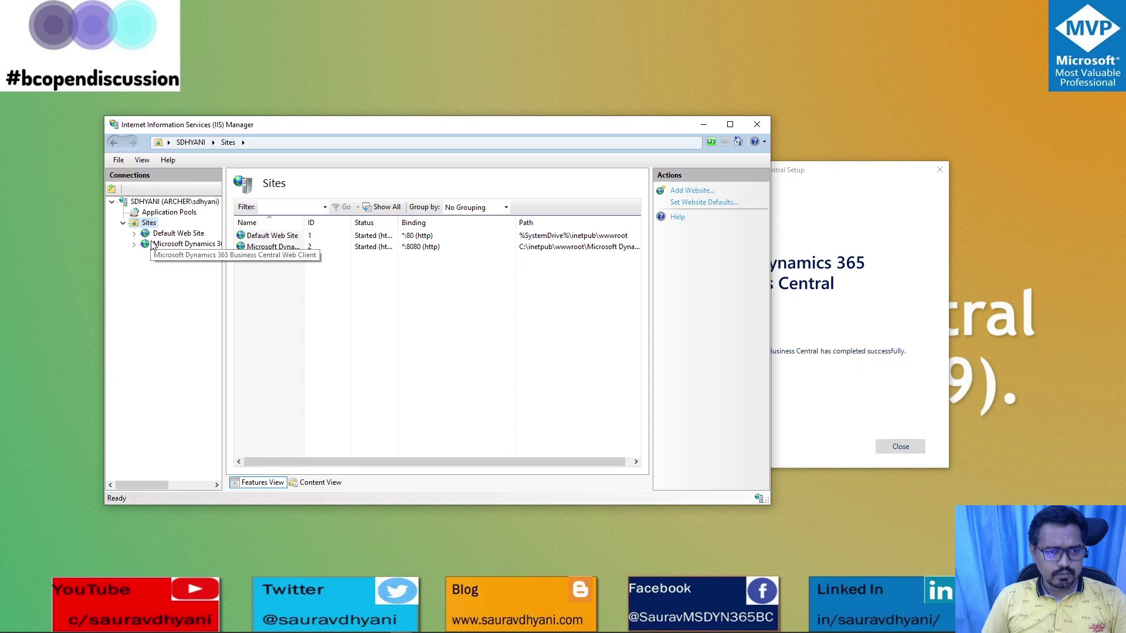
{"action": "left_click", "coordinate": [180, 247]}
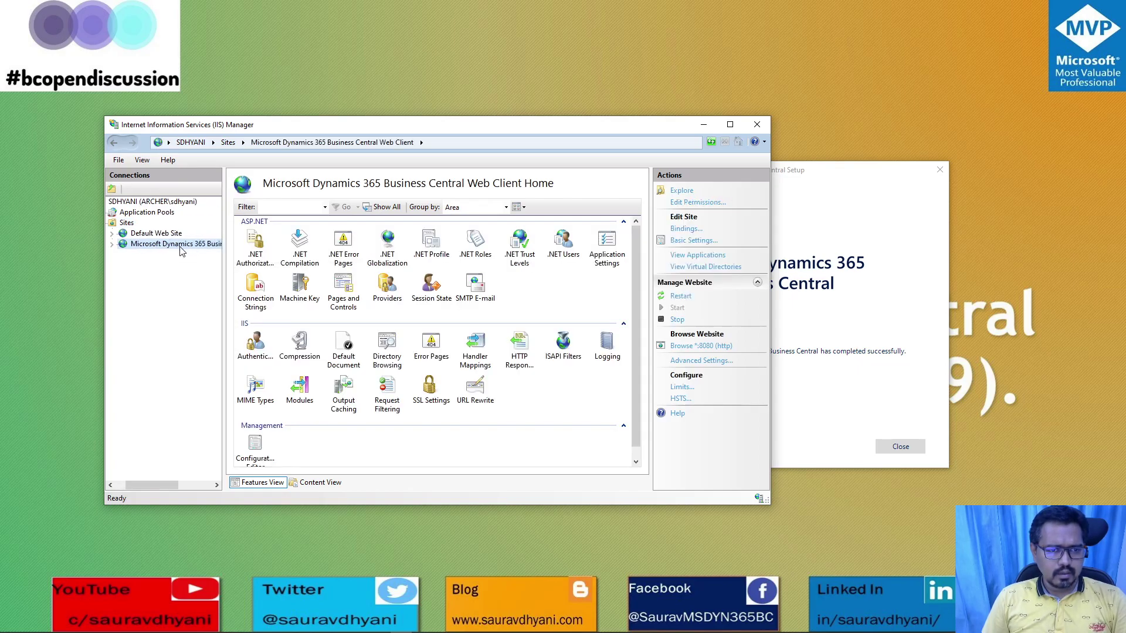
{"action": "left_click", "coordinate": [112, 244]}
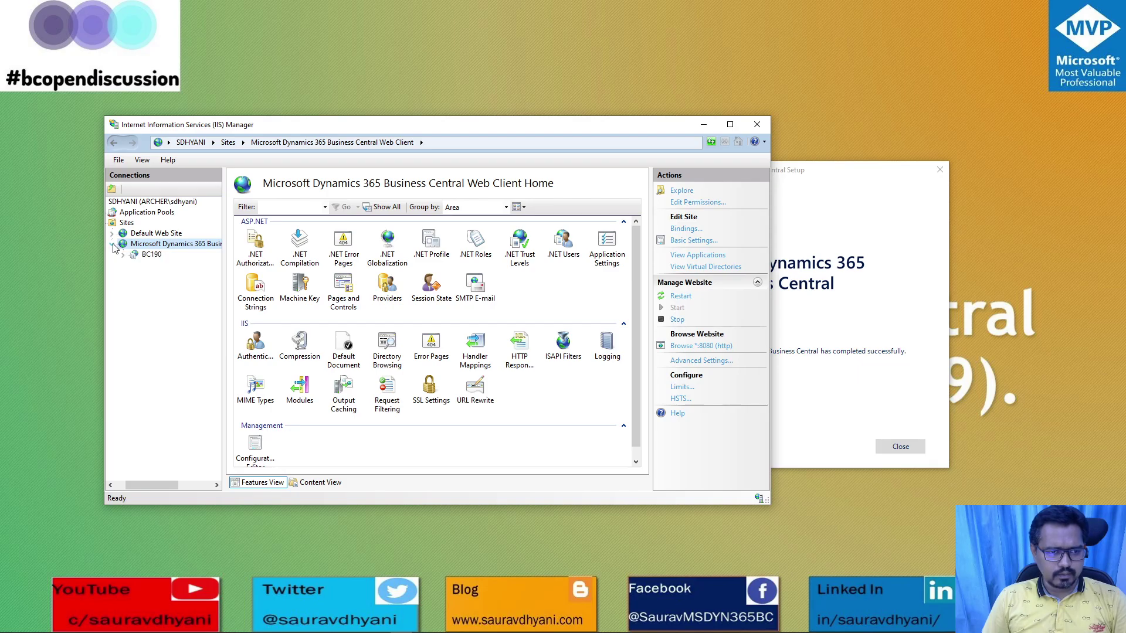
{"action": "left_click", "coordinate": [158, 255]}
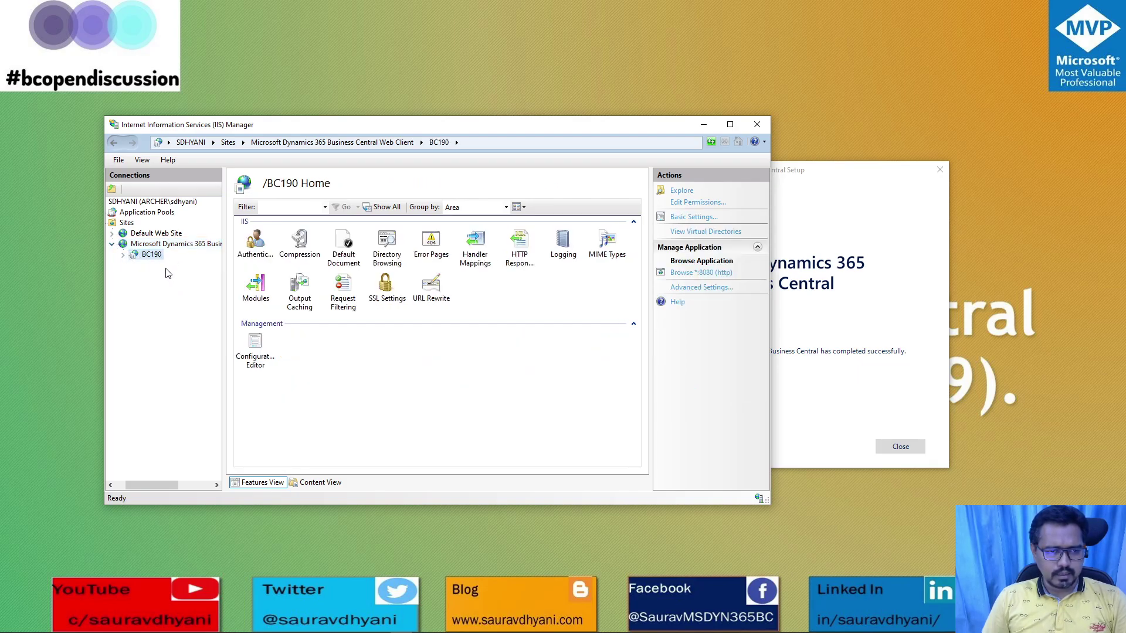
{"action": "right_click", "coordinate": [159, 255]}
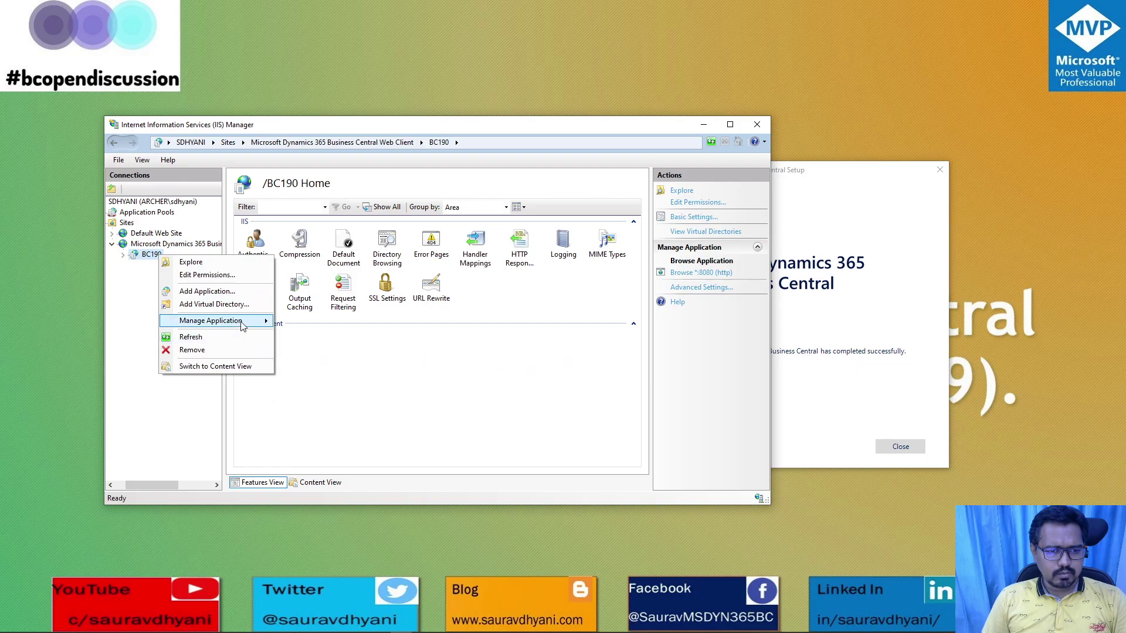
Browse the BC190 application from Manage Application to load localhost:8080/BC190 in Edge.
{"action": "mouse_move", "coordinate": [243, 326]}
{"action": "left_click", "coordinate": [306, 322]}
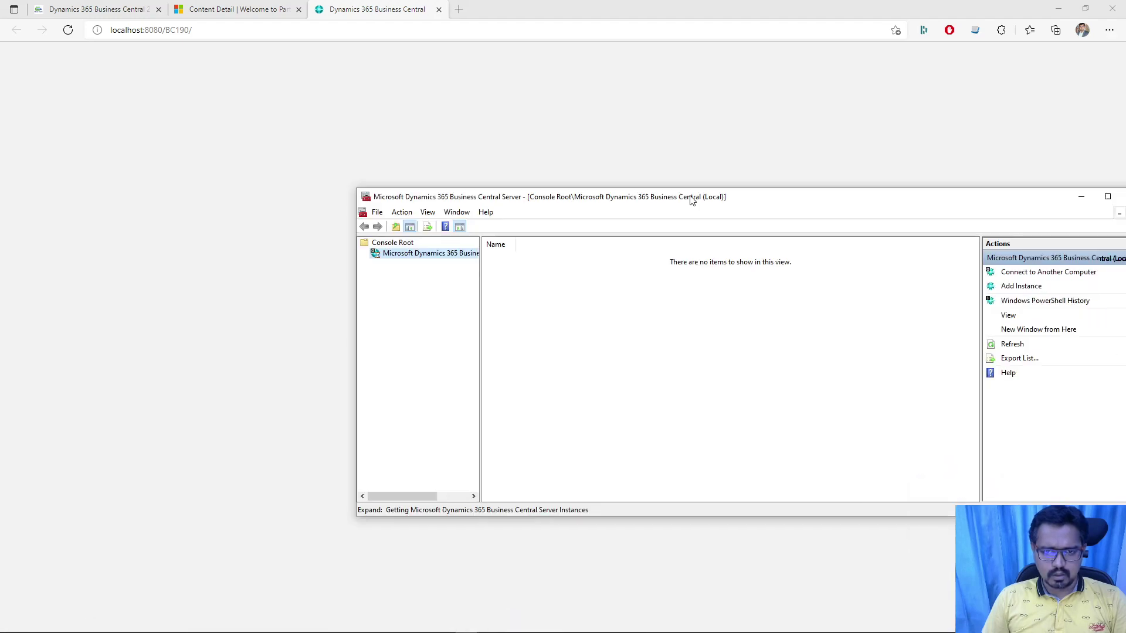
Select BC190 in the Server Administration console, view its settings, then return to the web client.
{"action": "left_click_drag", "start_coordinate": [689, 197], "coordinate": [534, 163]}
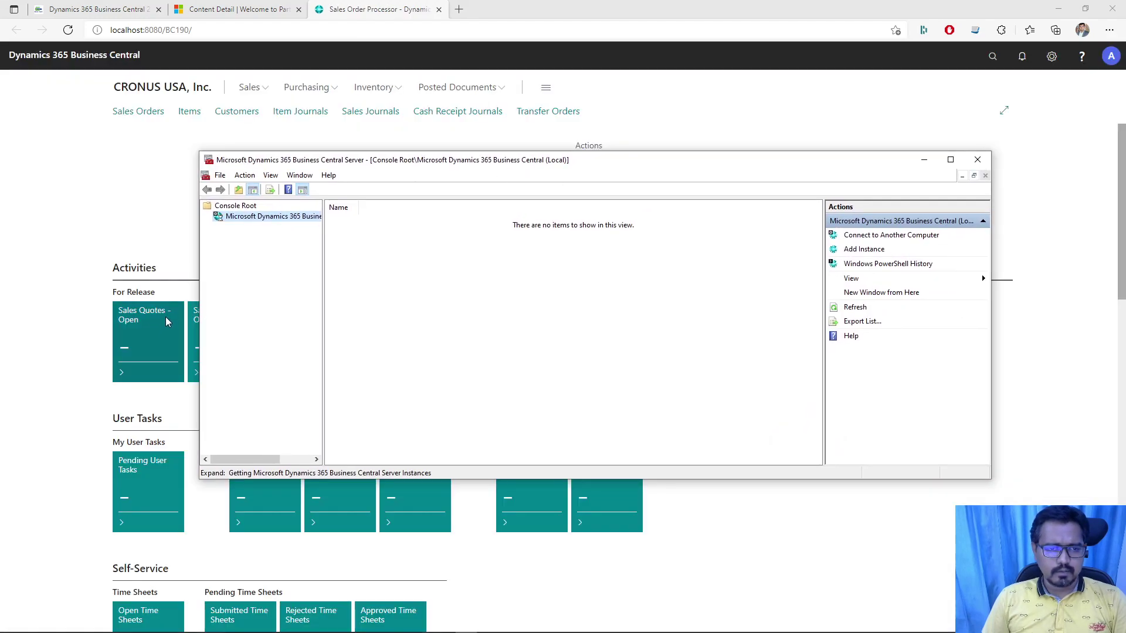
{"action": "left_click_drag", "start_coordinate": [366, 165], "coordinate": [372, 234]}
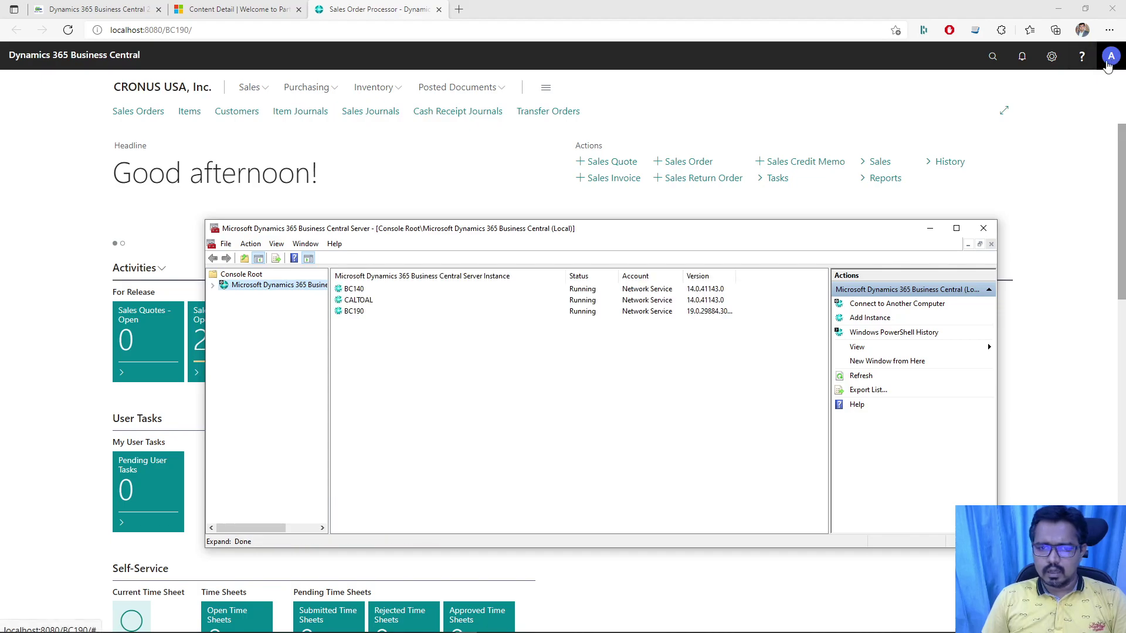
{"action": "left_click", "coordinate": [354, 311]}
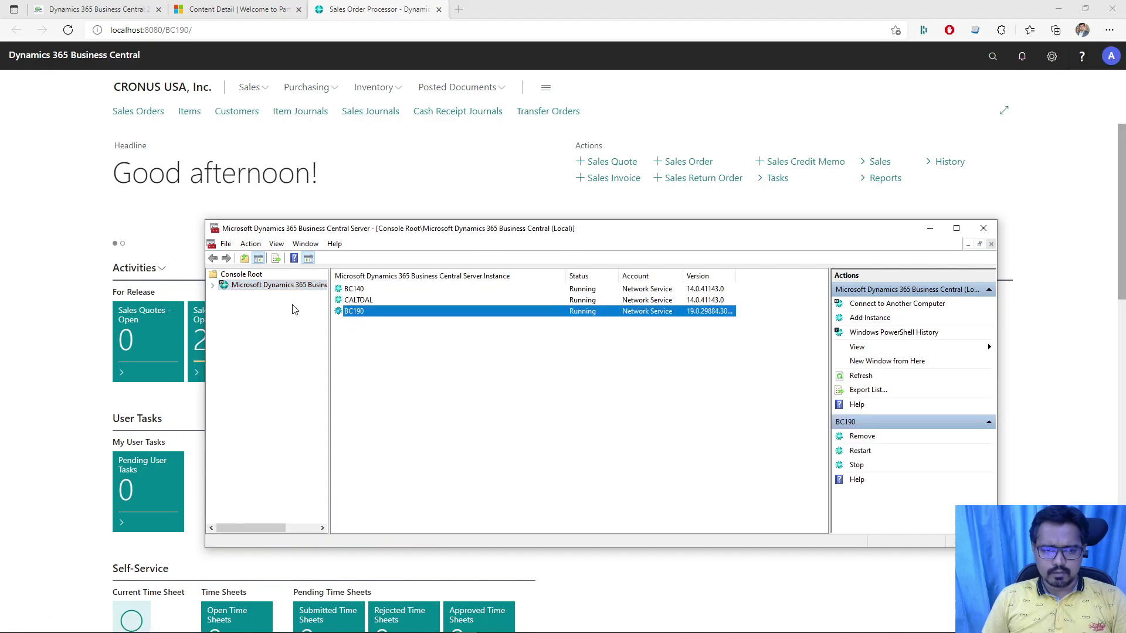
{"action": "left_click", "coordinate": [212, 286]}
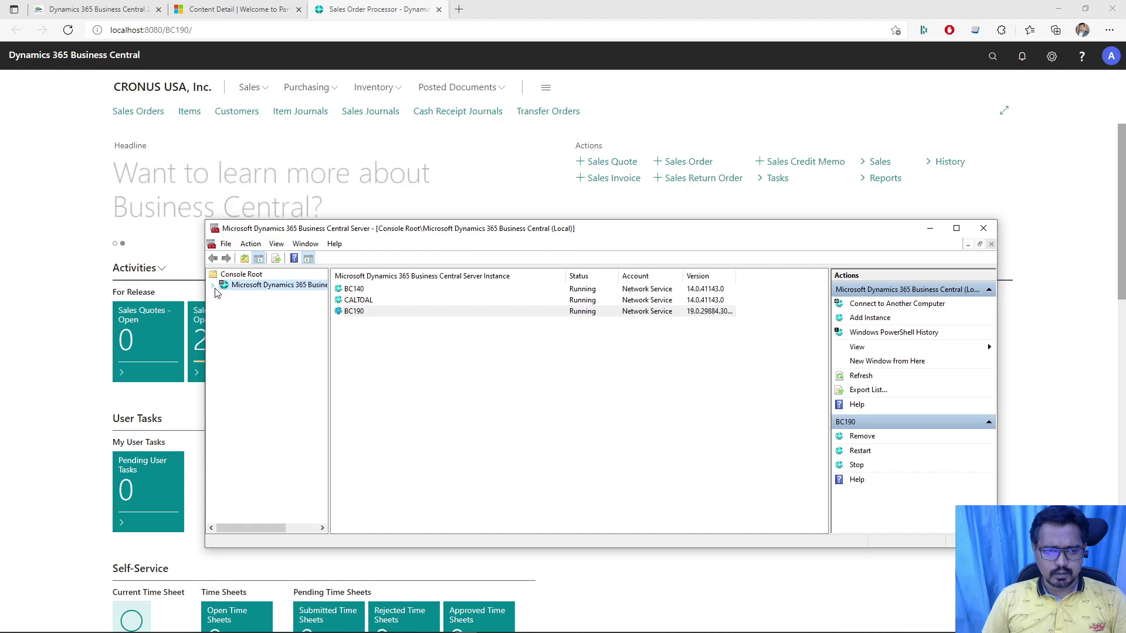
{"action": "left_click", "coordinate": [252, 317]}
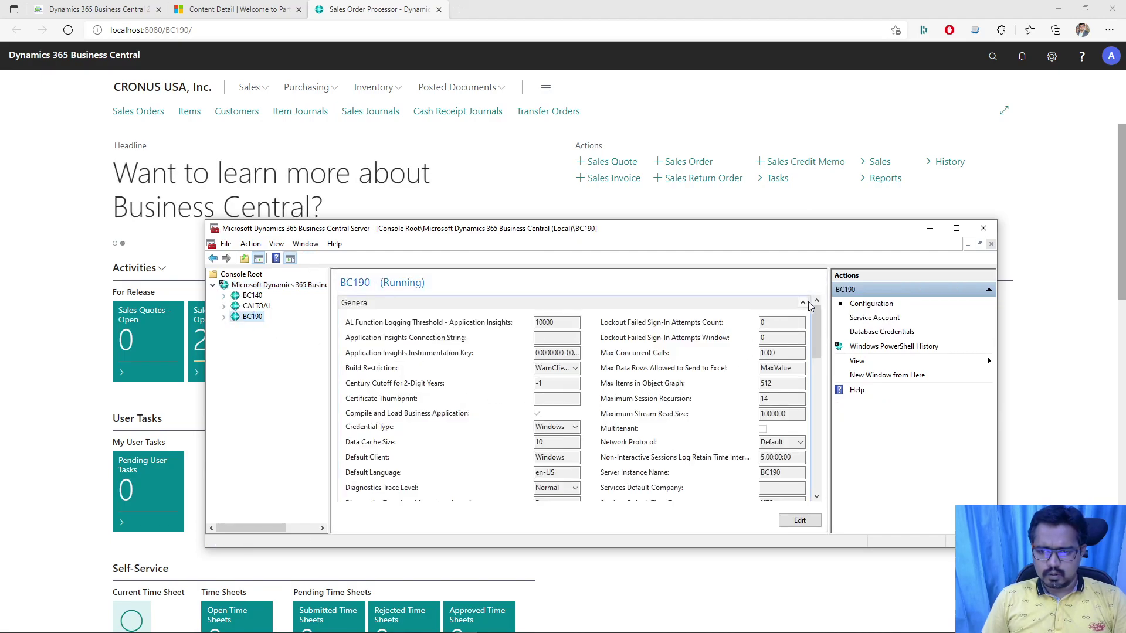
{"action": "left_click", "coordinate": [807, 304]}
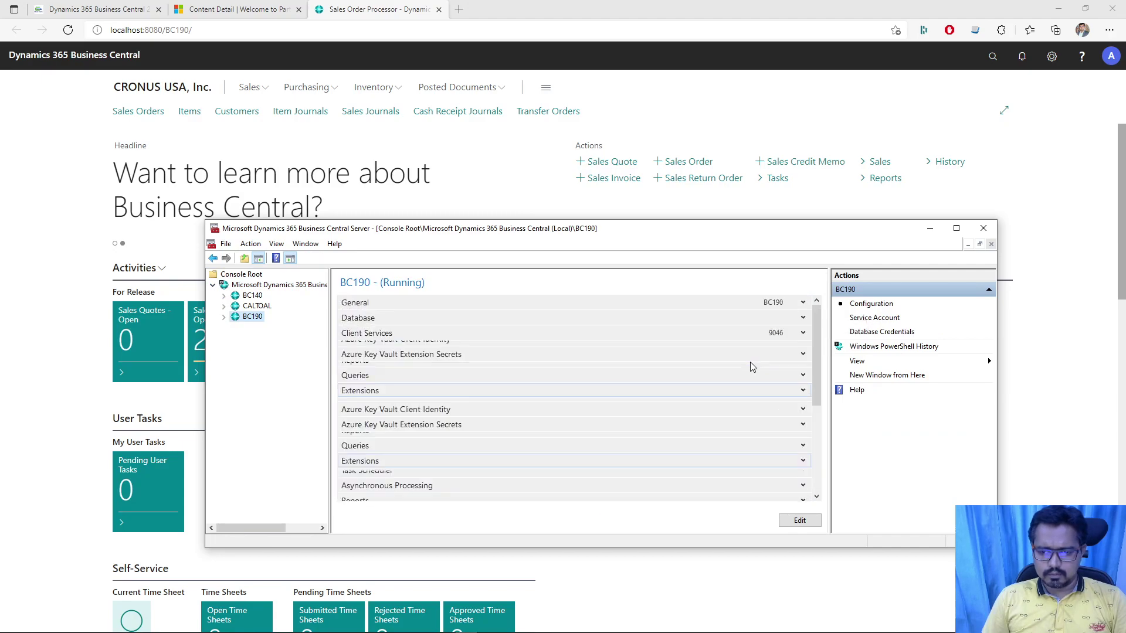
{"action": "left_click", "coordinate": [1084, 194]}
Open Help & Support from the ? menu and highlight the US Business Central 19.0 version line.
{"action": "left_click", "coordinate": [1082, 56]}
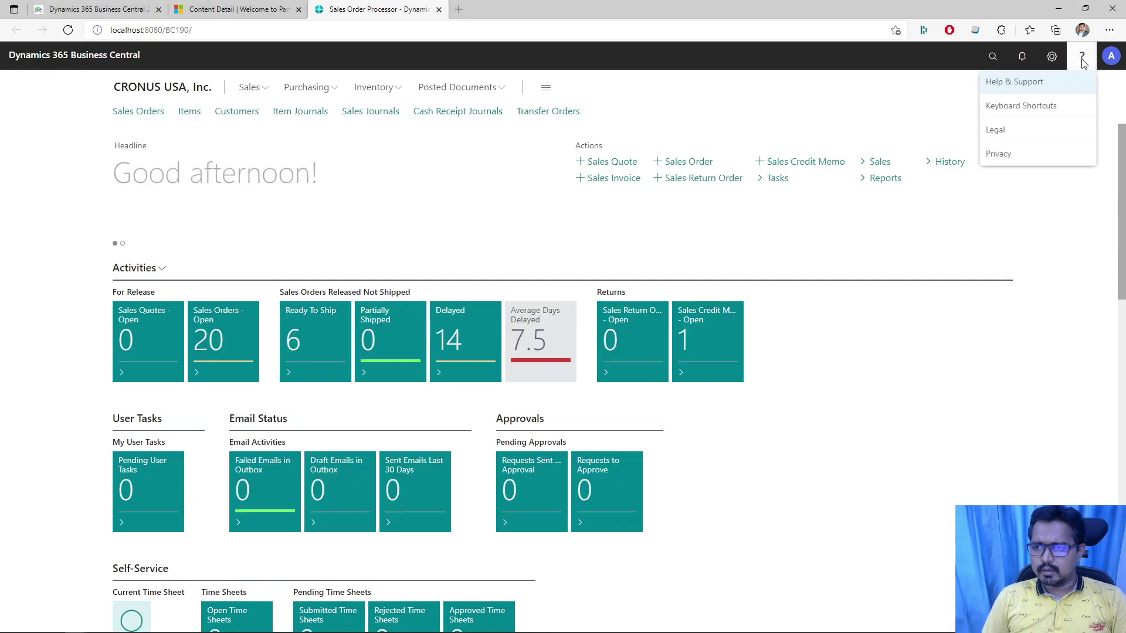
{"action": "left_click", "coordinate": [1066, 82]}
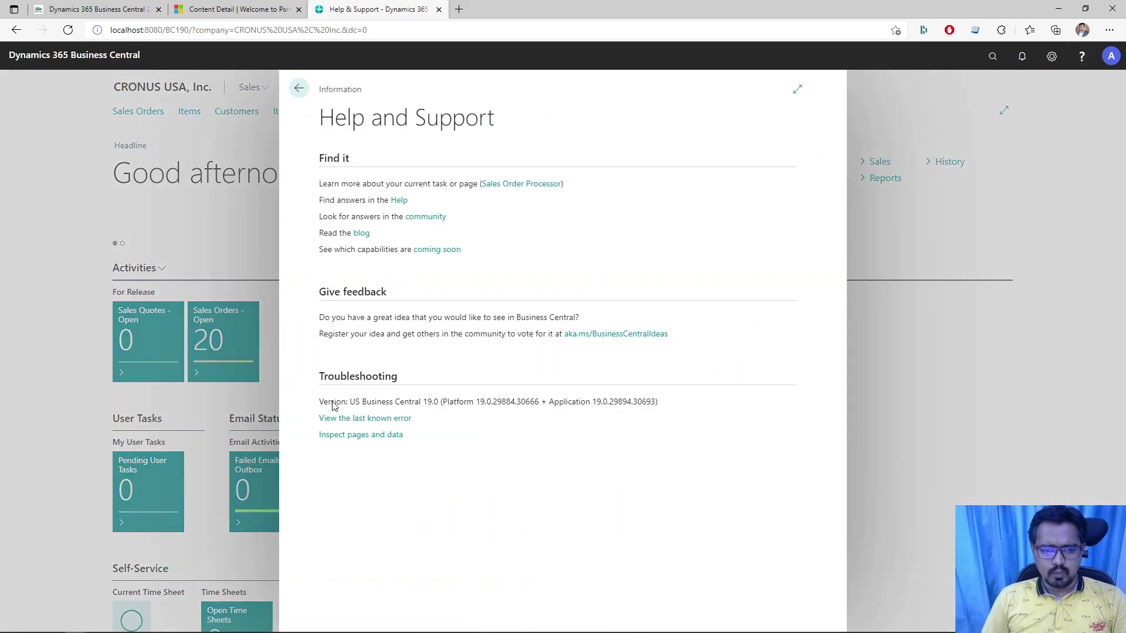
{"action": "left_click_drag", "start_coordinate": [357, 405], "coordinate": [653, 407]}
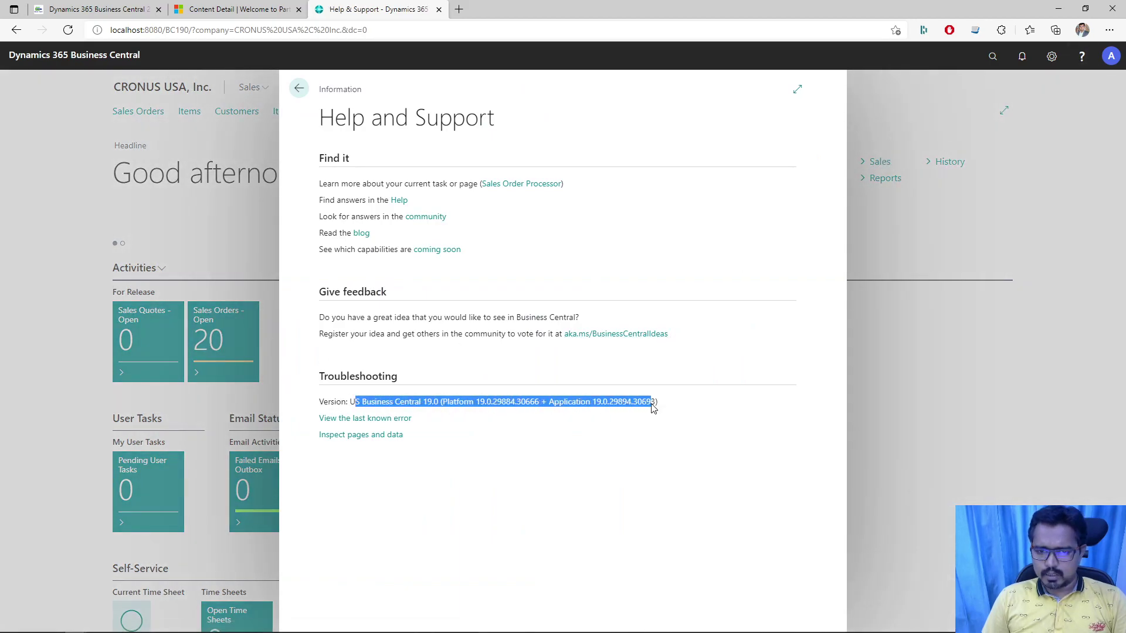